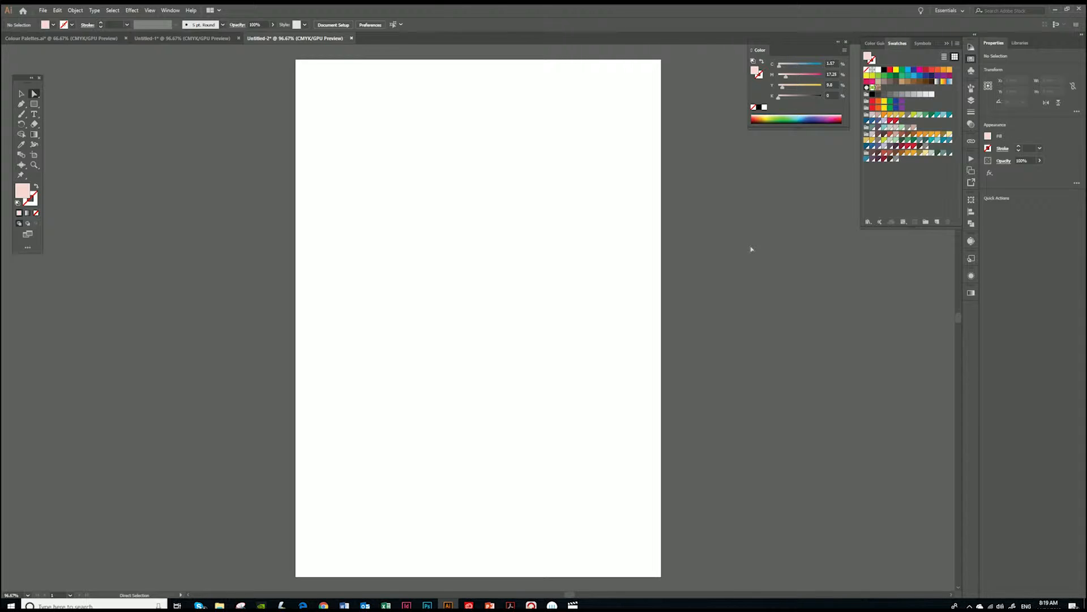
Step: Switch to Chrome and compare the Google and Pinterest search results for colour palettes
{"action": "mouse_move", "coordinate": [326, 603]}
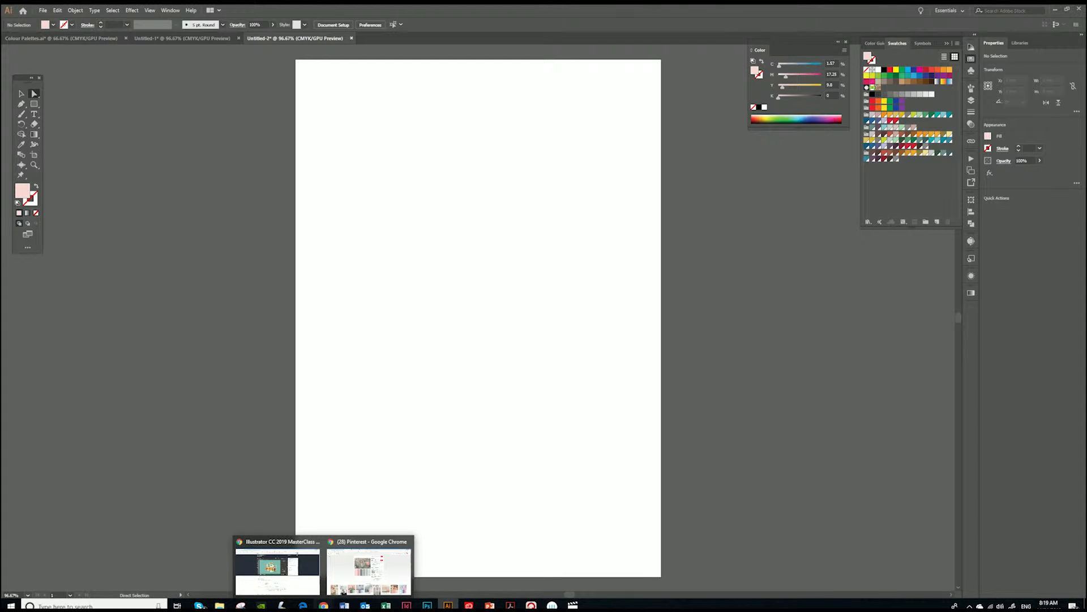
{"action": "left_click", "coordinate": [364, 575]}
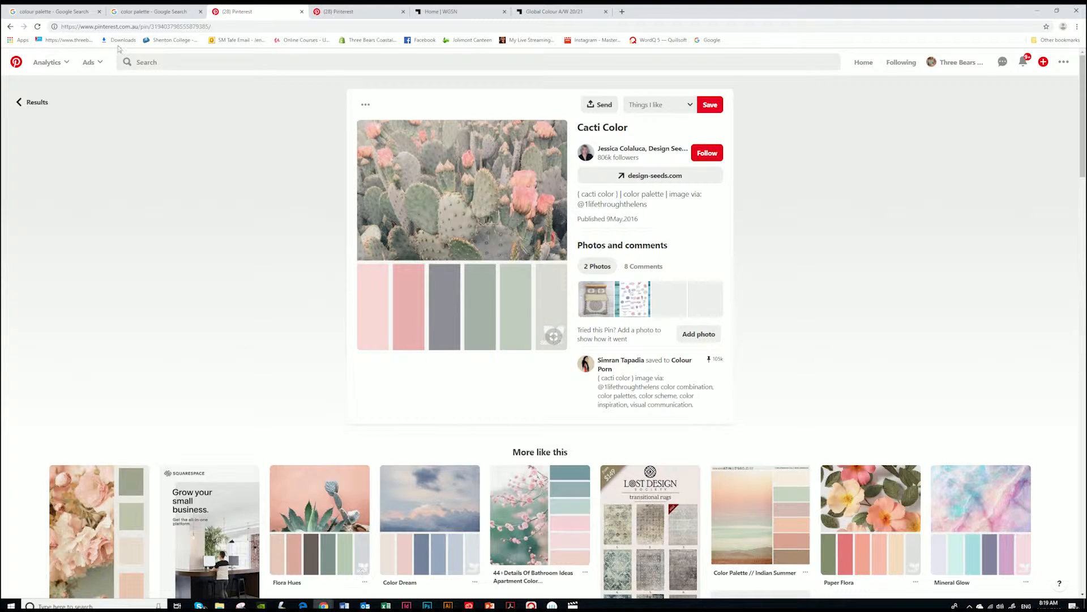
{"action": "left_click", "coordinate": [50, 13]}
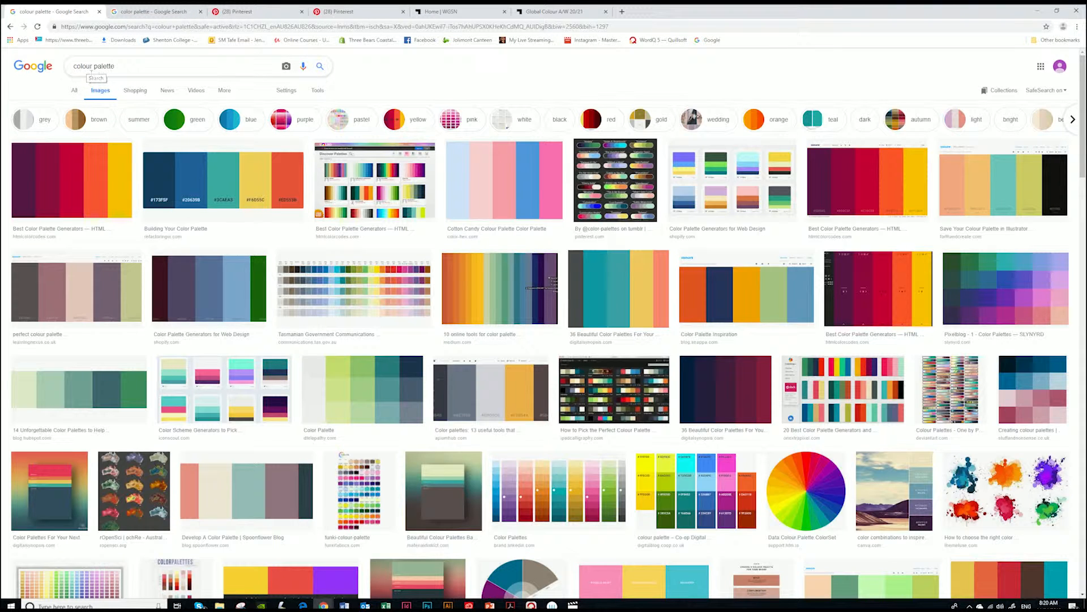
{"action": "left_click", "coordinate": [137, 16]}
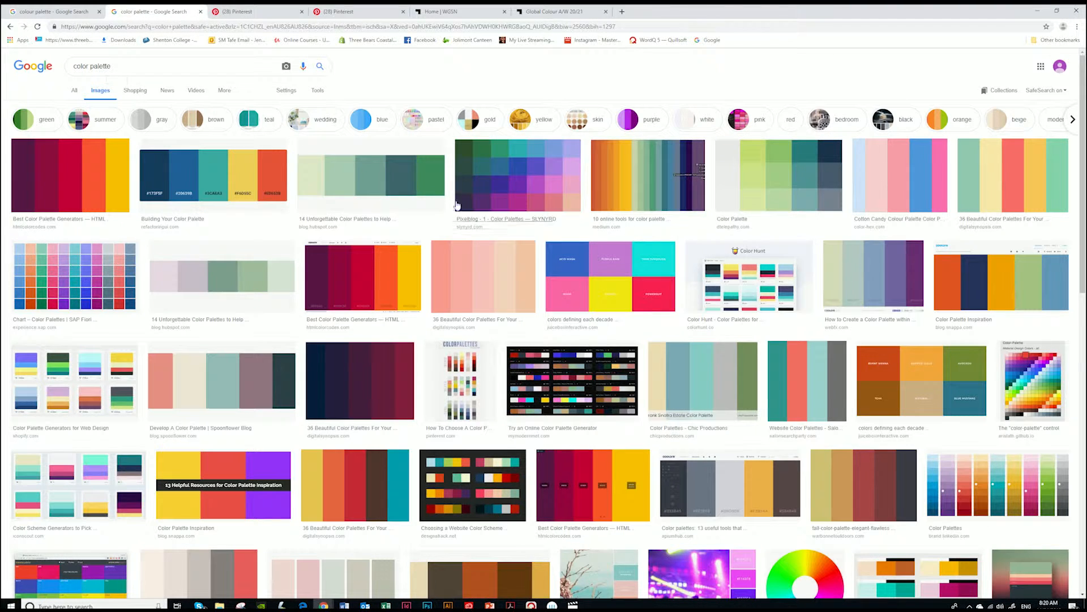
{"action": "left_click", "coordinate": [63, 14]}
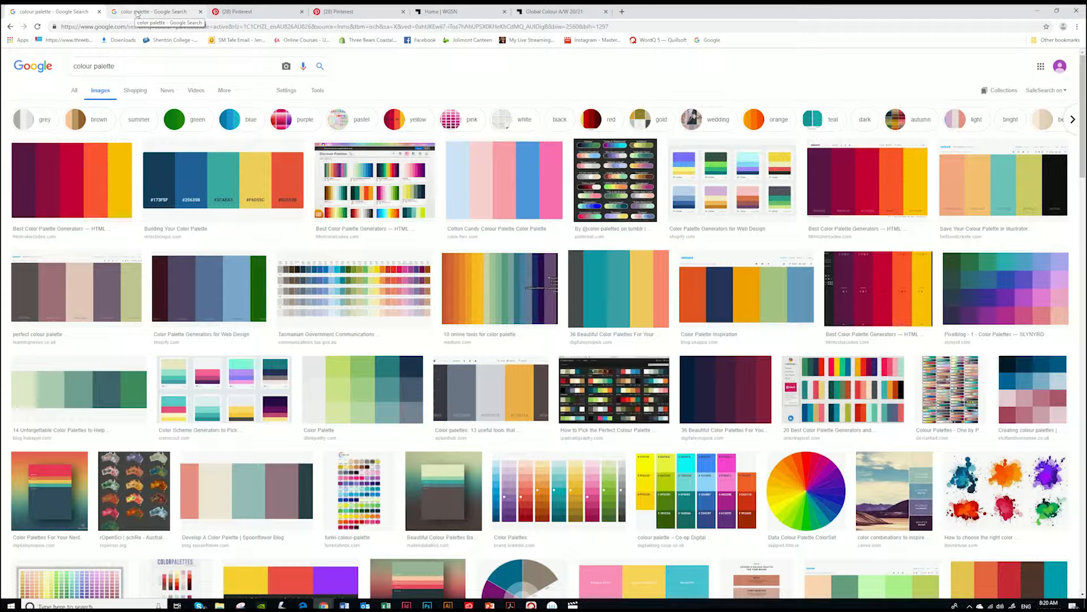
{"action": "left_click", "coordinate": [239, 12]}
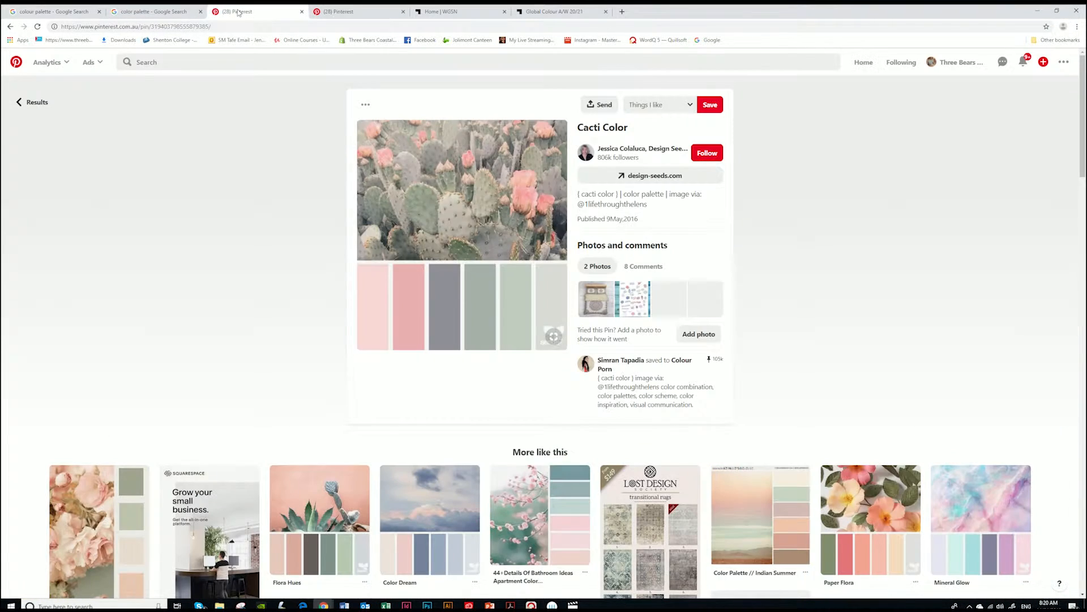
{"action": "left_click", "coordinate": [347, 13]}
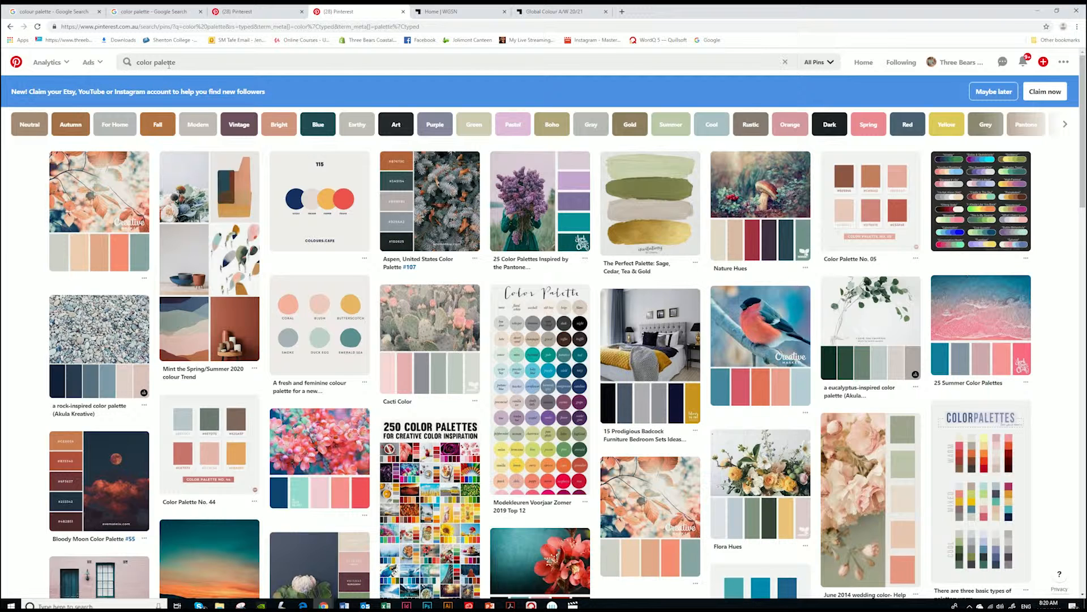
Step: Open the Cacti Color pin from the Pinterest results for "colour palette"
{"action": "left_click", "coordinate": [257, 12]}
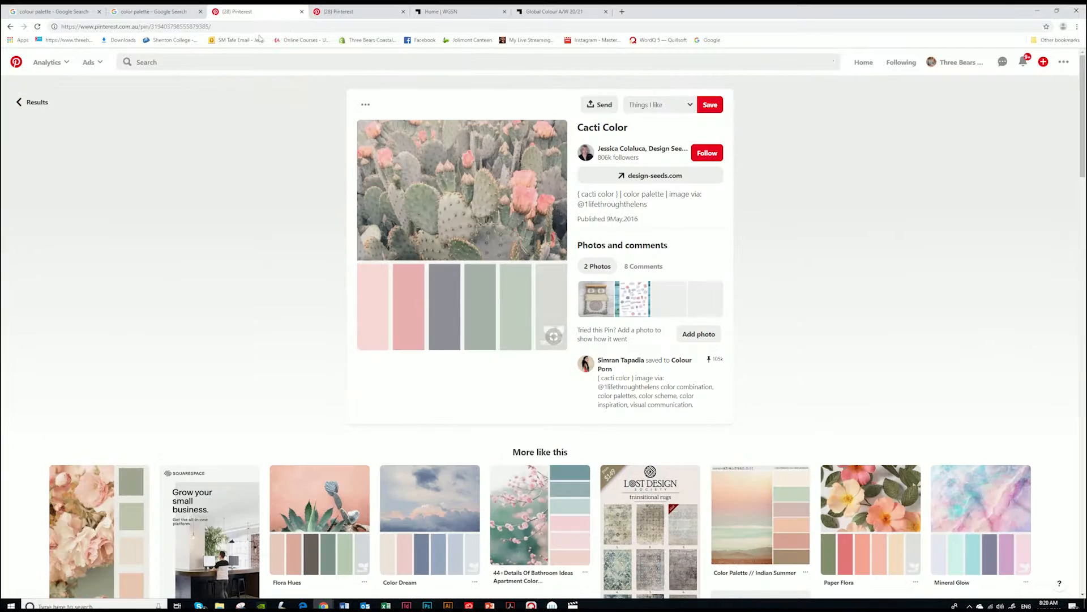
{"action": "left_click", "coordinate": [38, 103]}
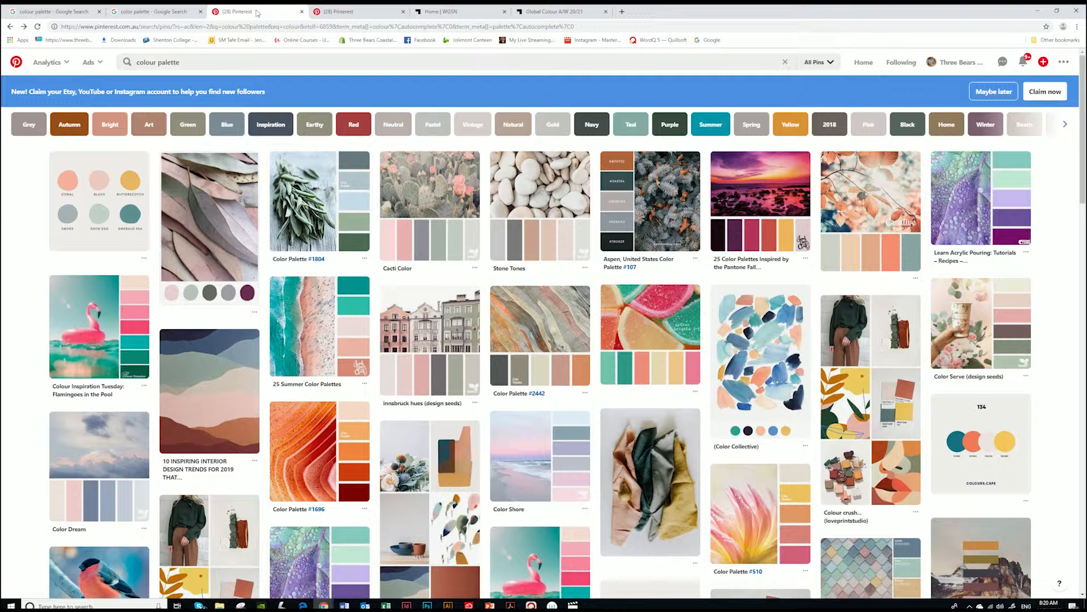
{"action": "mouse_move", "coordinate": [324, 167]}
{"action": "left_click", "coordinate": [432, 222]}
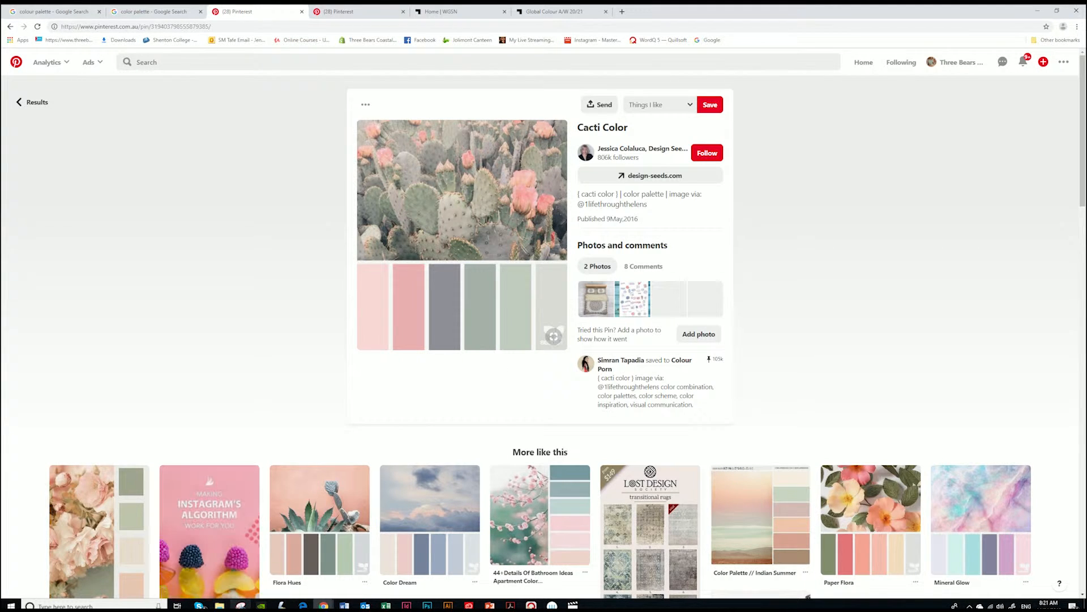
Step: Capture the strip of six colour swatches below the cactus photo with the Snipping Tool
{"action": "left_click", "coordinate": [241, 605]}
{"action": "left_click", "coordinate": [41, 212]}
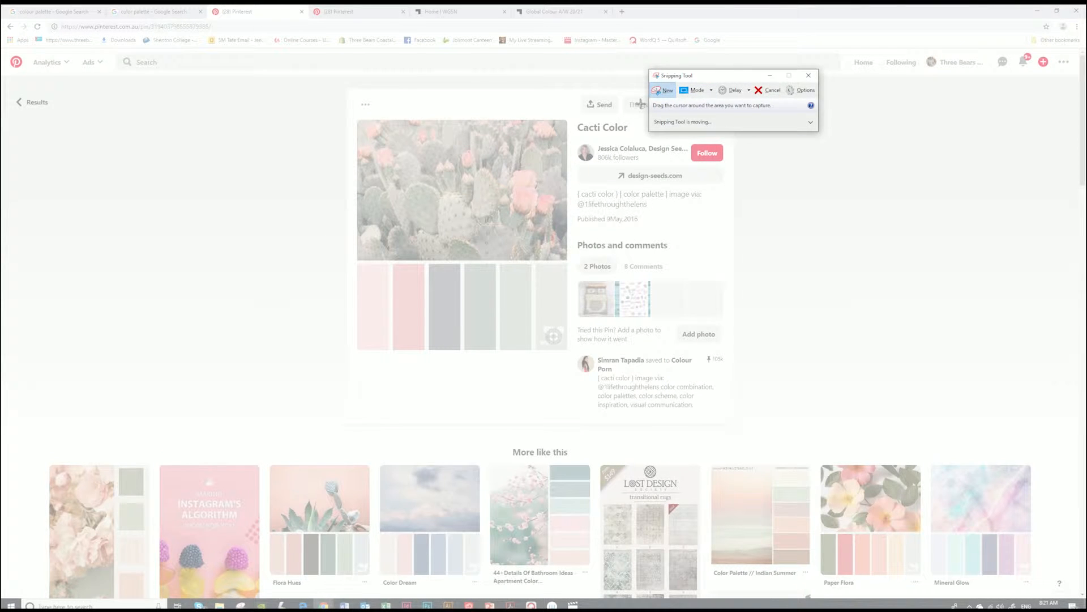
{"action": "left_click_drag", "start_coordinate": [341, 264], "coordinate": [568, 309]}
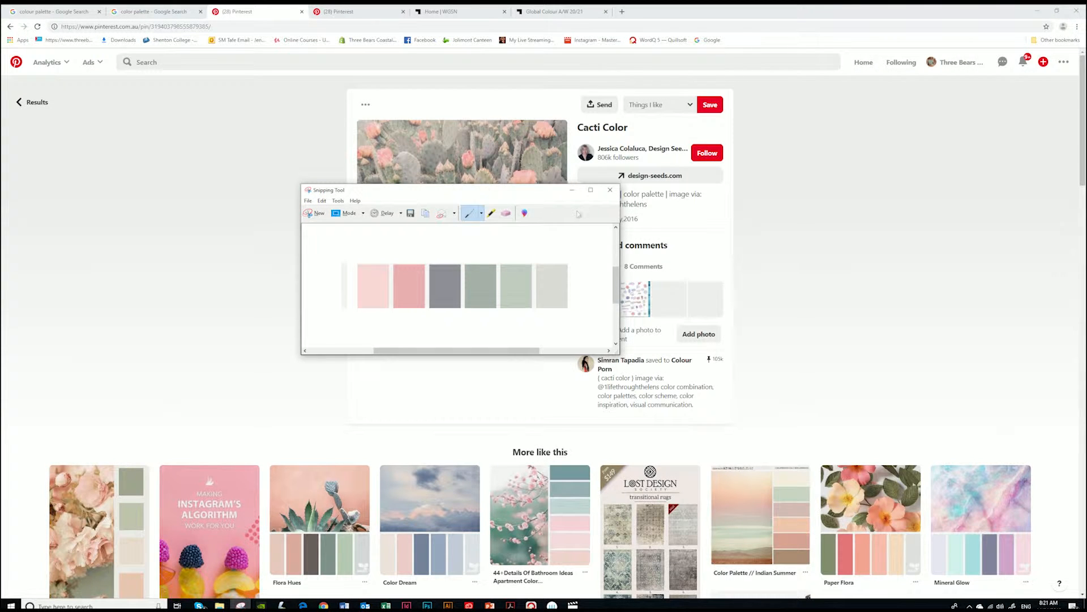
Step: Return to the blank Illustrator document, paste the captured swatch strip and move it to the upper part of the artboard
{"action": "left_click", "coordinate": [1037, 10]}
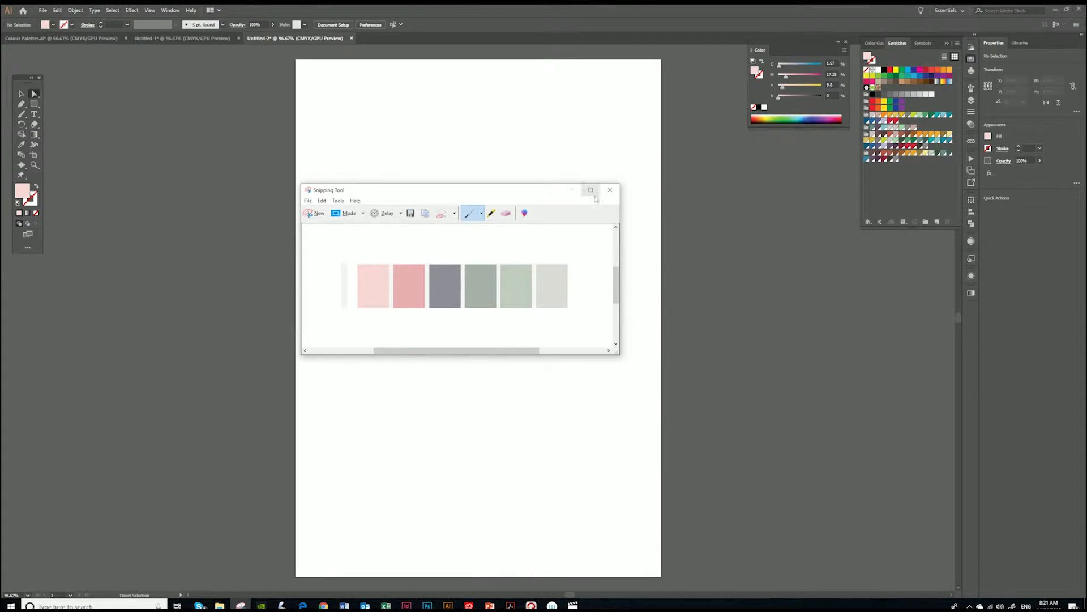
{"action": "left_click", "coordinate": [572, 189]}
{"action": "key", "text": "ctrl+v"}
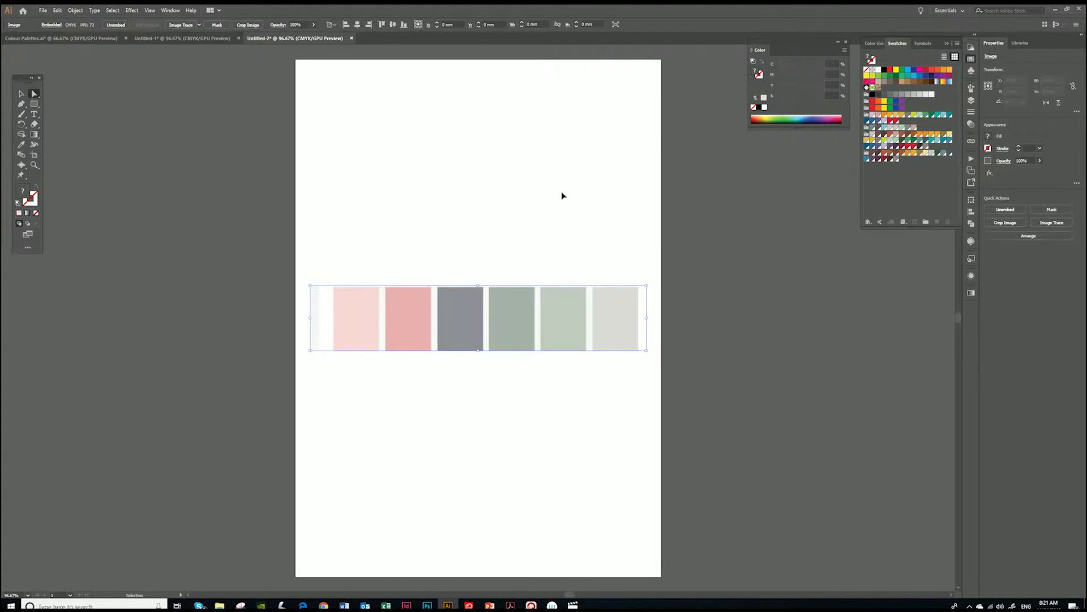
{"action": "left_click_drag", "start_coordinate": [528, 317], "coordinate": [531, 207]}
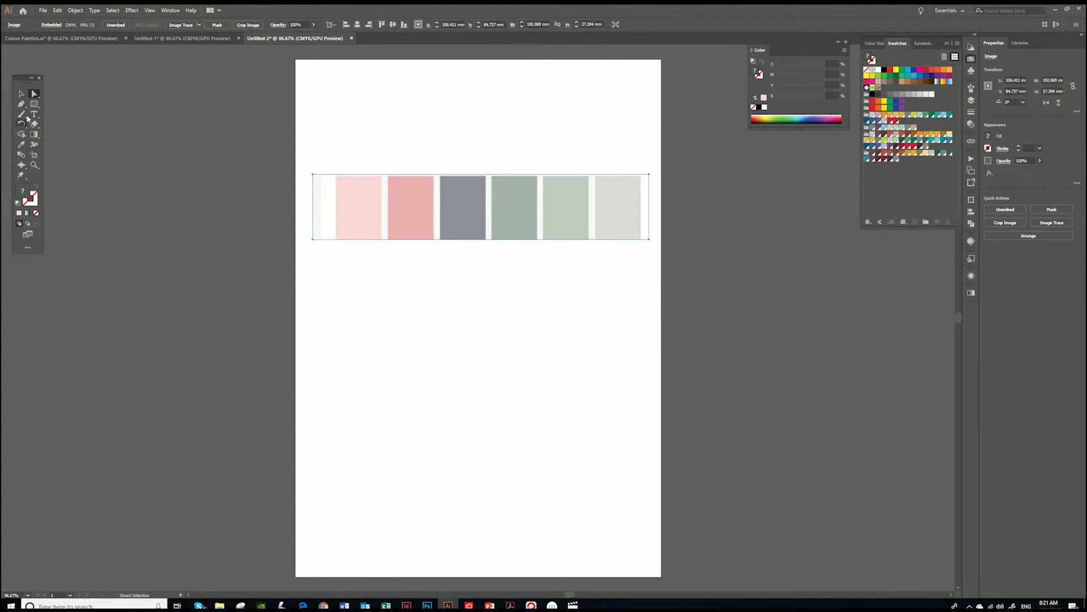
Step: Draw a rectangle about 28.5 by 44 mm below the first pasted swatch and round its corners
{"action": "left_click", "coordinate": [33, 105]}
{"action": "left_click_drag", "start_coordinate": [343, 253], "coordinate": [395, 329]}
{"action": "left_click_drag", "start_coordinate": [383, 260], "coordinate": [384, 270]}
Step: Fill the rounded rectangle with the light pink sampled from the first pasted swatch
{"action": "key", "text": "i"}
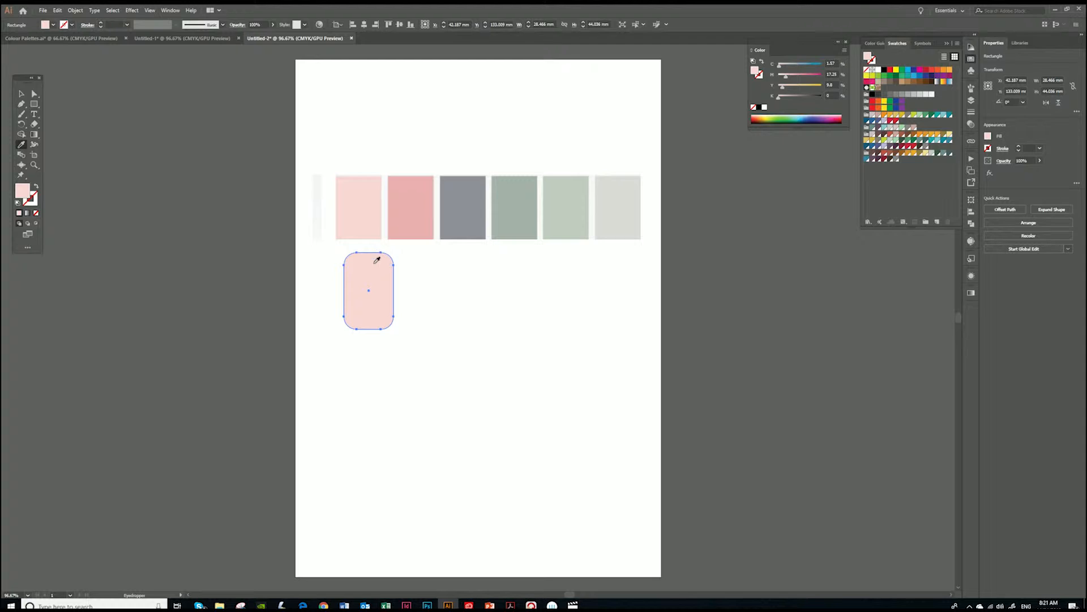
{"action": "left_click", "coordinate": [370, 202]}
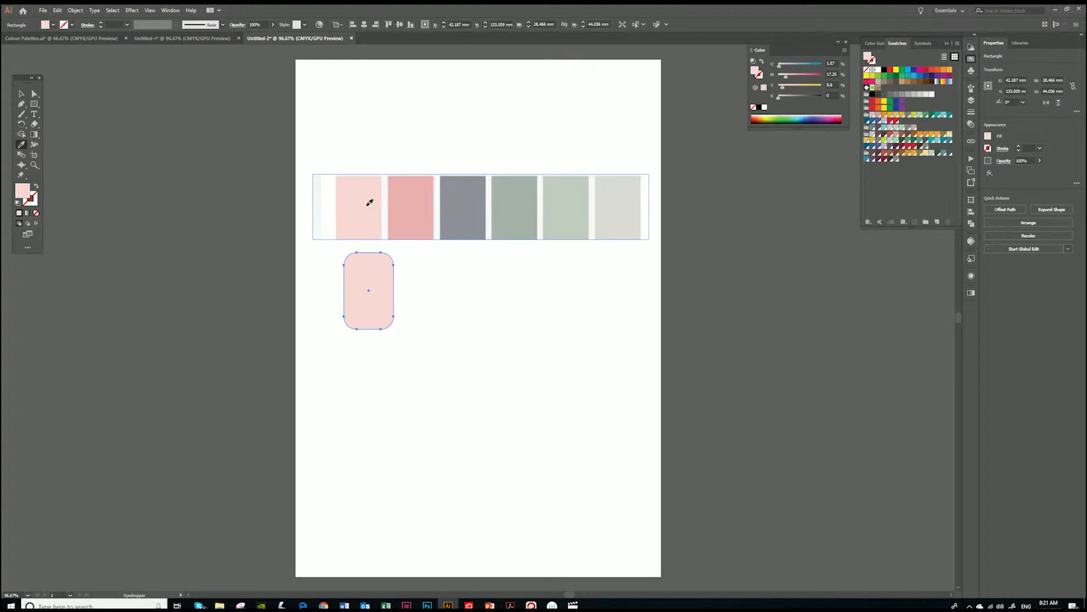
{"action": "key", "text": "a"}
{"action": "left_click", "coordinate": [413, 250]}
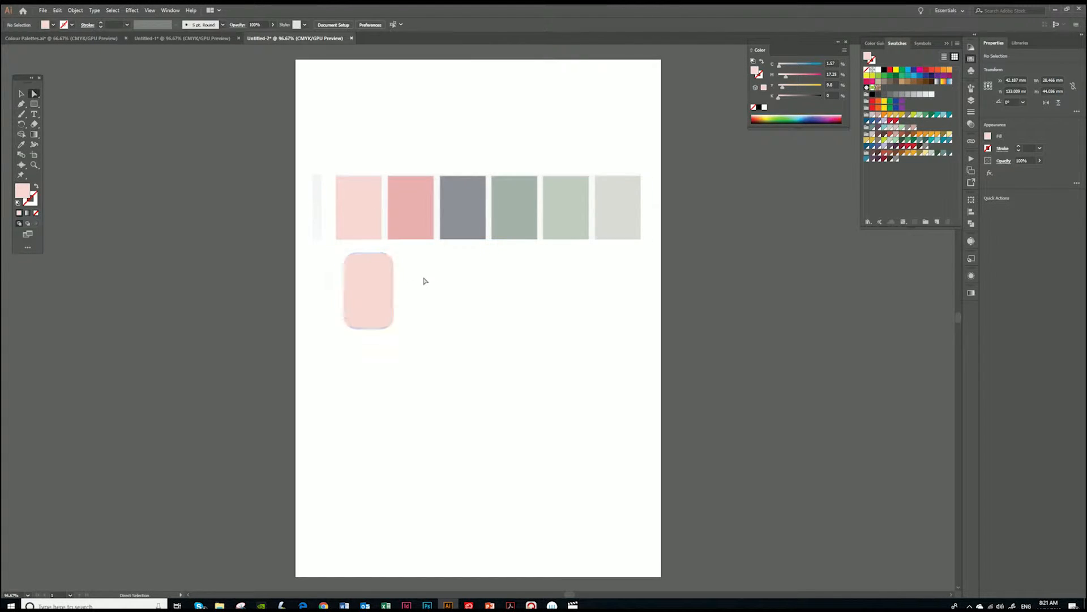
Step: Duplicate the rounded rectangle rightward, edge to edge, until the row holds six of them
{"action": "left_click_drag", "start_coordinate": [362, 301], "coordinate": [413, 304]}
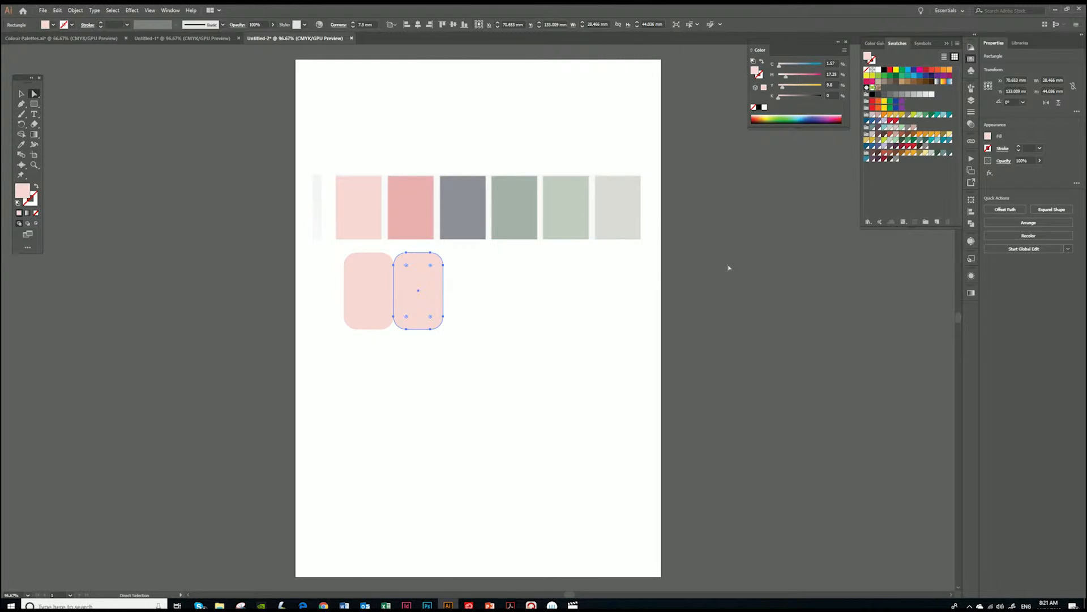
{"action": "key", "text": "v"}
{"action": "key", "text": "ctrl+d"}
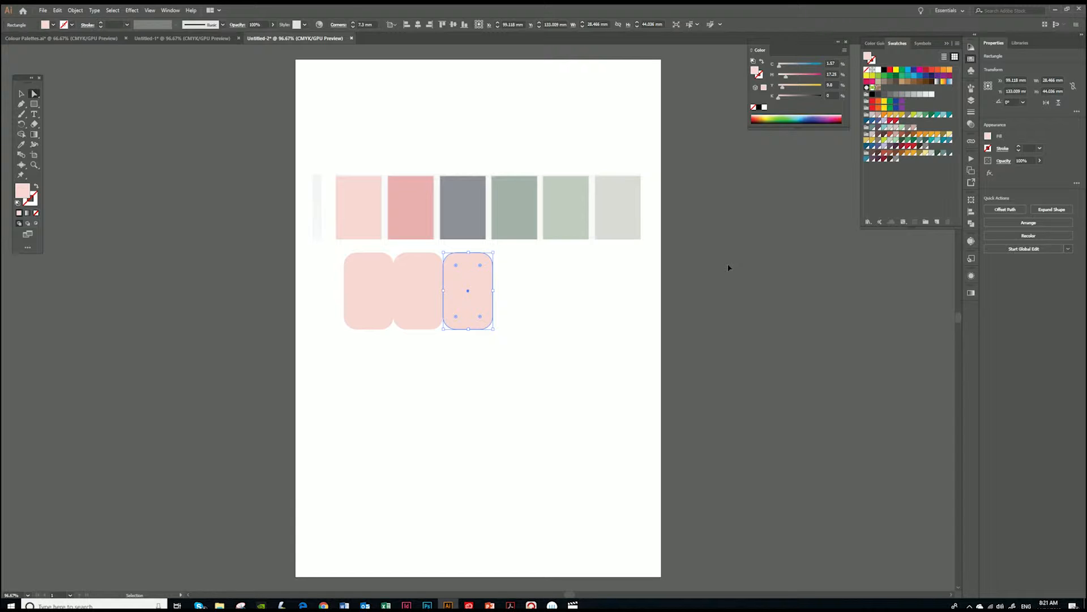
{"action": "key", "text": "ctrl+d"}
{"action": "key", "text": "ctrl+d"}
{"action": "key", "text": "ctrl+d"}
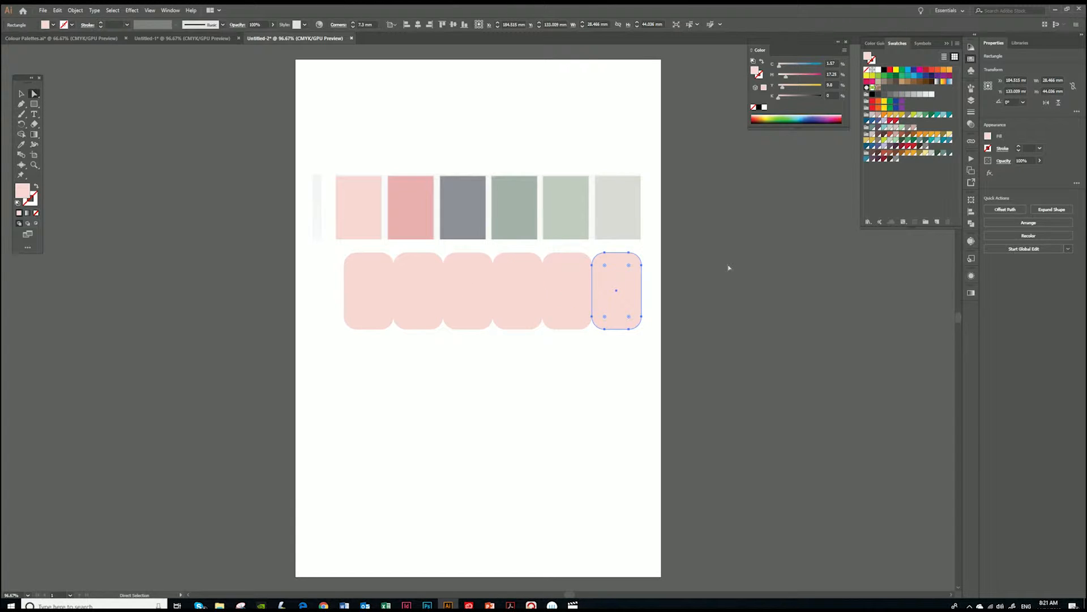
Step: Fill the second and third rectangles with the darker pink and blue-grey sampled from the swatches above them
{"action": "left_click", "coordinate": [426, 290]}
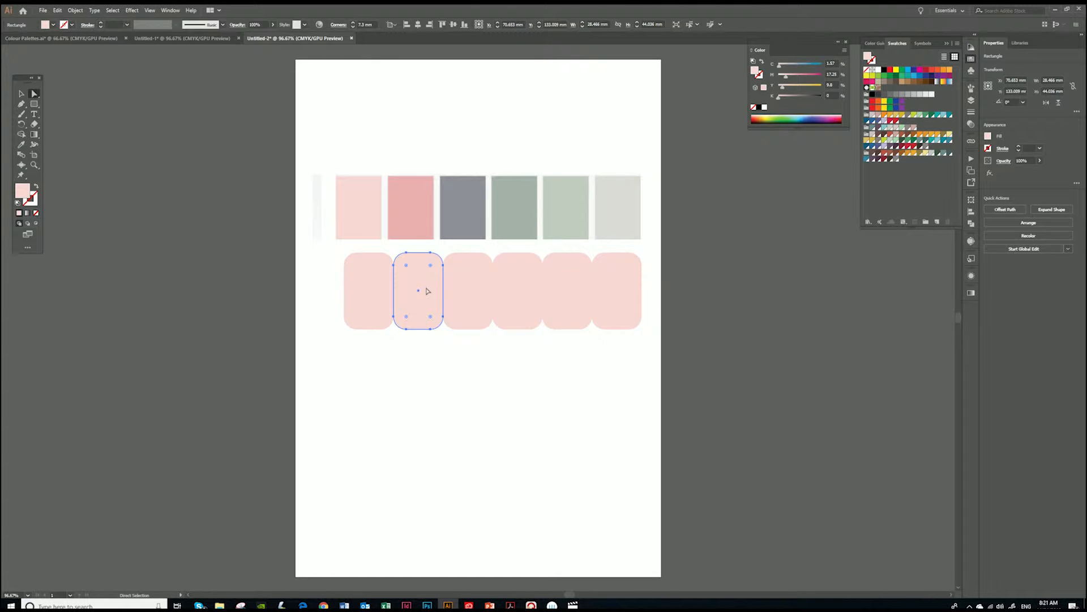
{"action": "key", "text": "i"}
{"action": "left_click", "coordinate": [414, 213]}
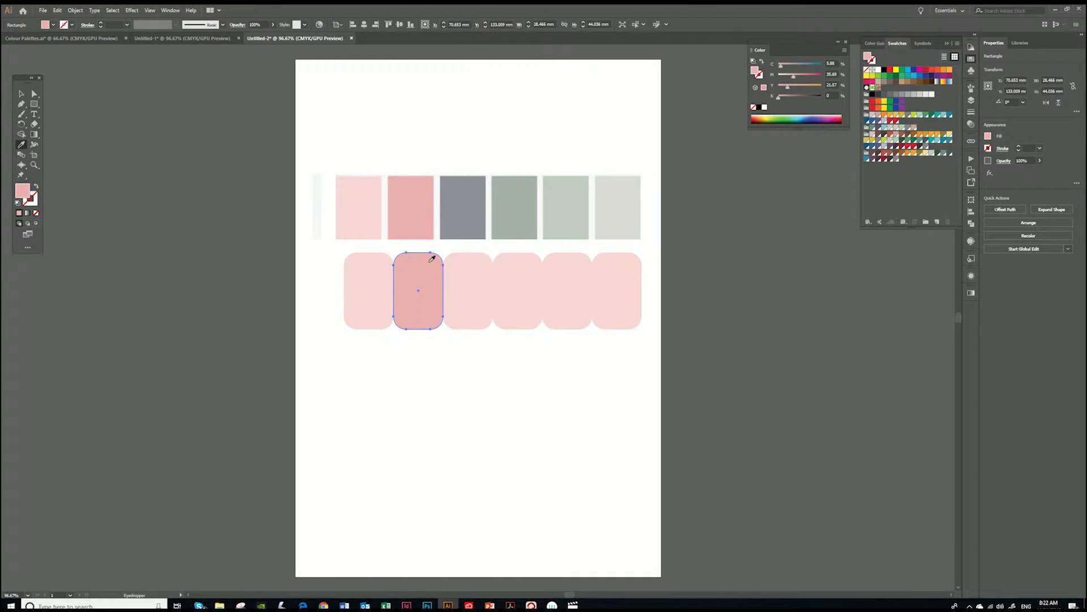
{"action": "left_click", "coordinate": [467, 297], "text": "ctrl"}
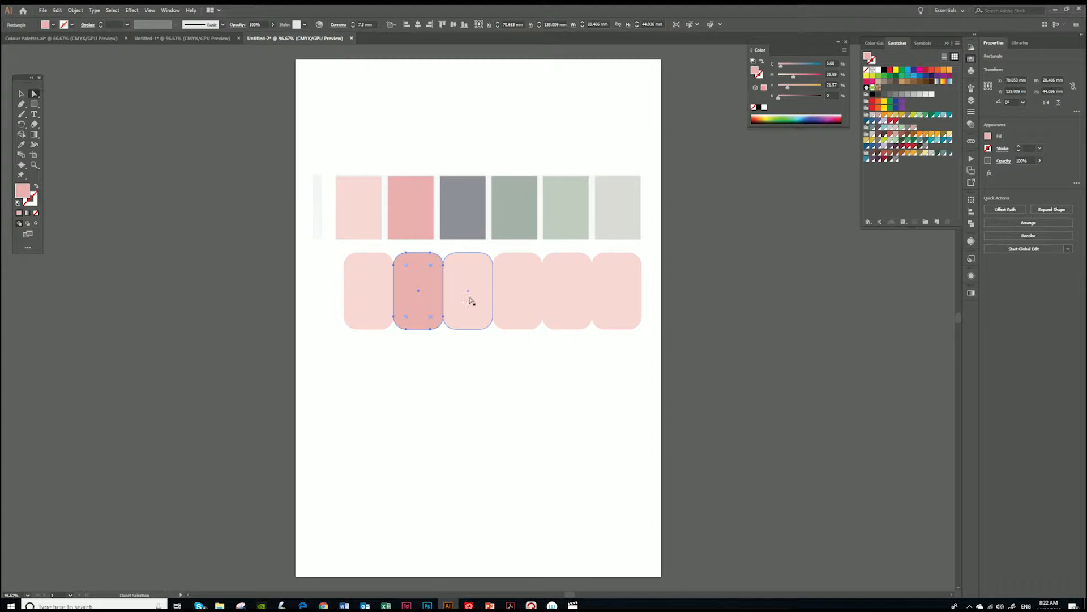
{"action": "left_click", "coordinate": [470, 203]}
Step: Fill the fourth, fifth and sixth rectangles with the two greens and the light grey sampled from the matching swatches
{"action": "left_click", "coordinate": [509, 300], "text": "ctrl"}
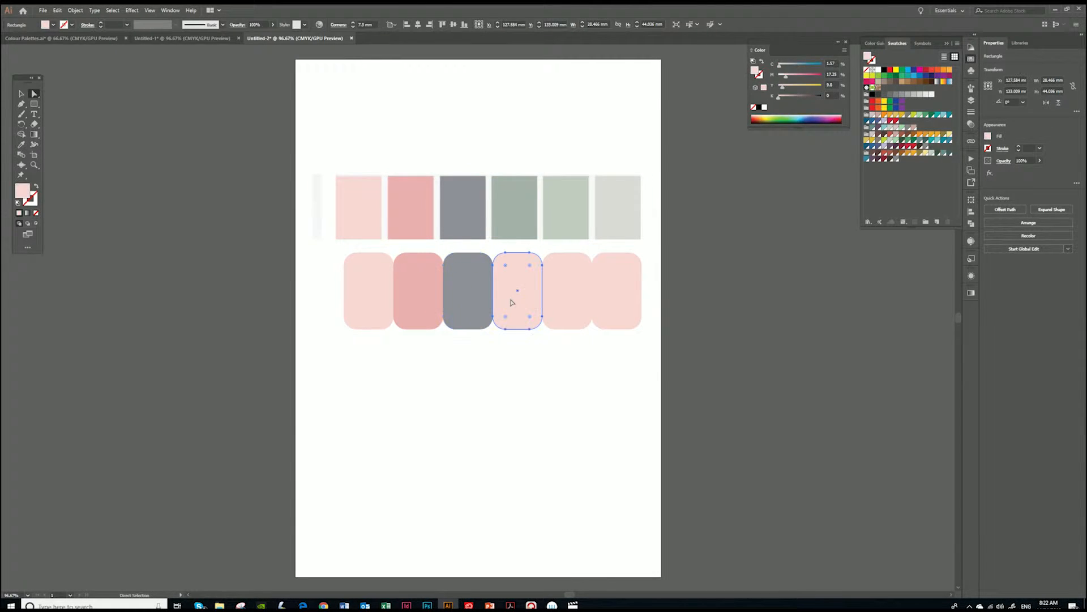
{"action": "left_click", "coordinate": [509, 195]}
{"action": "left_click", "coordinate": [557, 314], "text": "ctrl"}
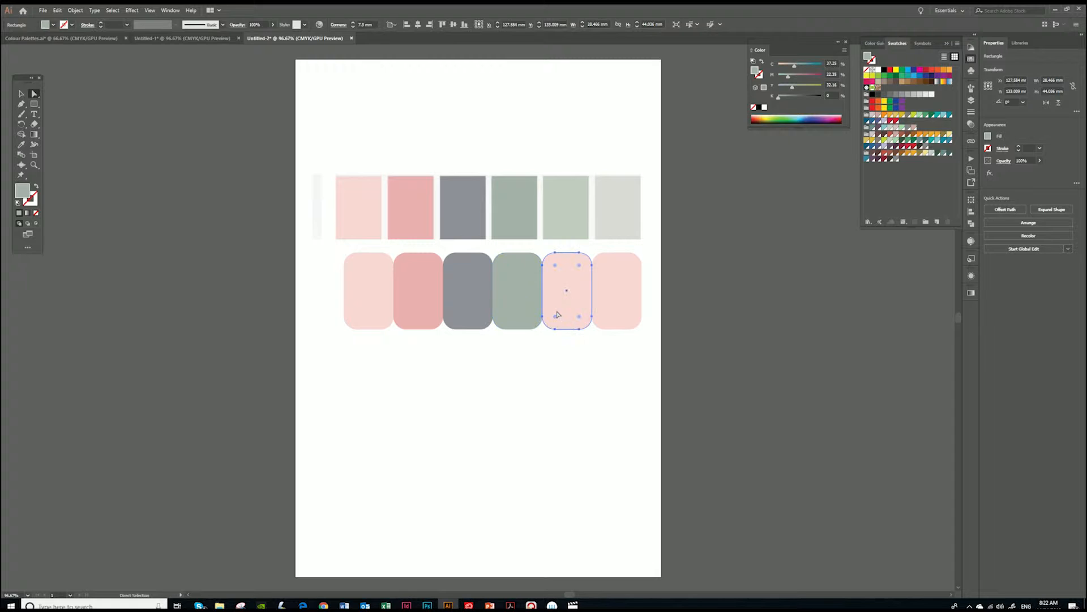
{"action": "left_click", "coordinate": [560, 195]}
{"action": "left_click", "coordinate": [616, 316], "text": "ctrl"}
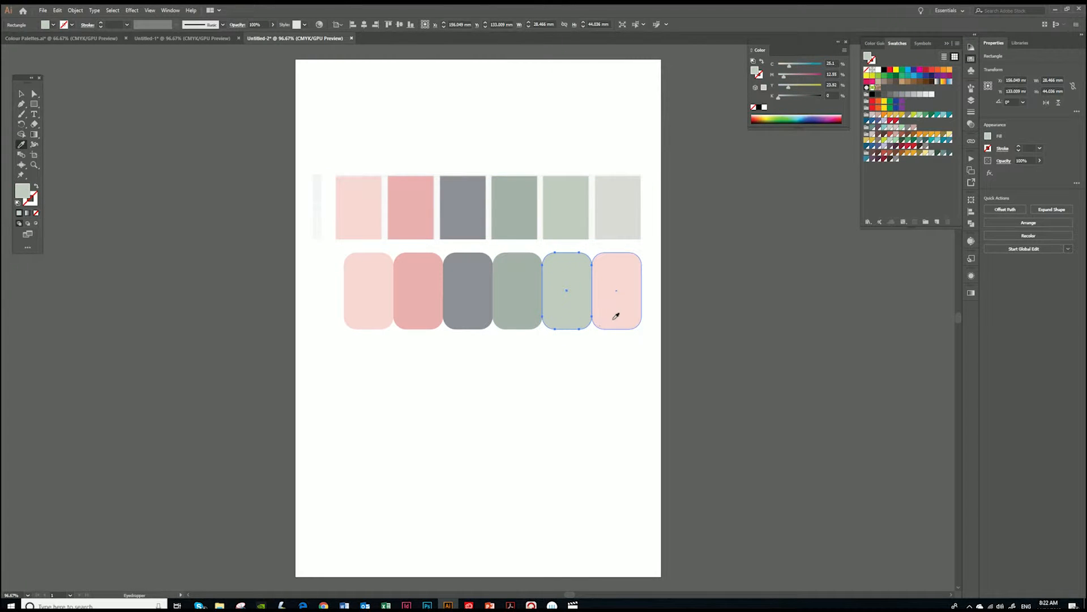
{"action": "left_click", "coordinate": [622, 217]}
{"action": "key", "text": "a"}
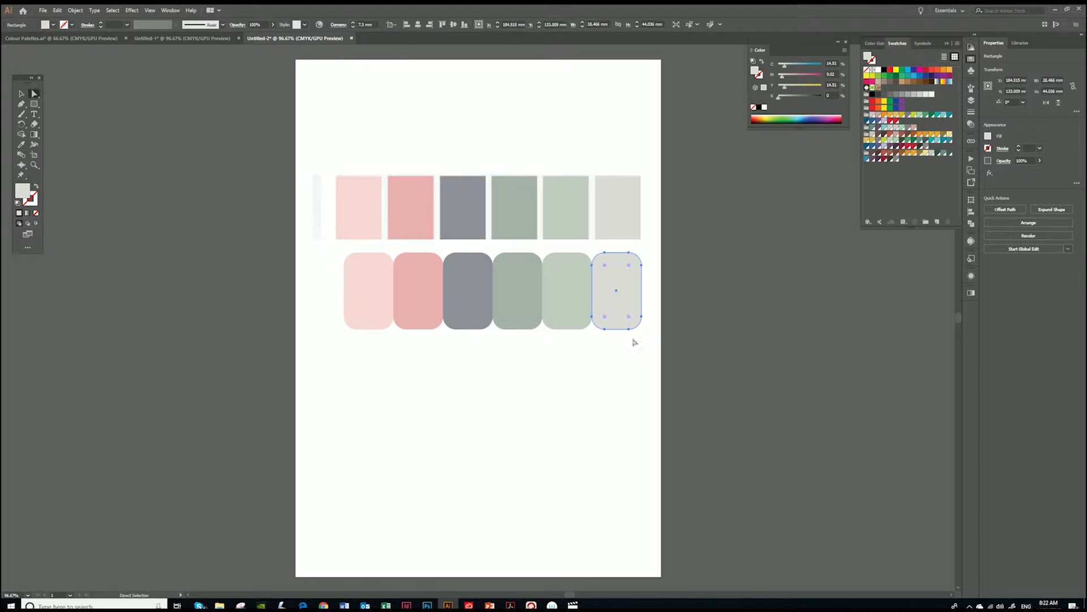
Step: Inspect the CMYK values of the first and second rectangles
{"action": "left_click", "coordinate": [464, 368]}
{"action": "left_click", "coordinate": [364, 304]}
{"action": "left_click", "coordinate": [419, 302]}
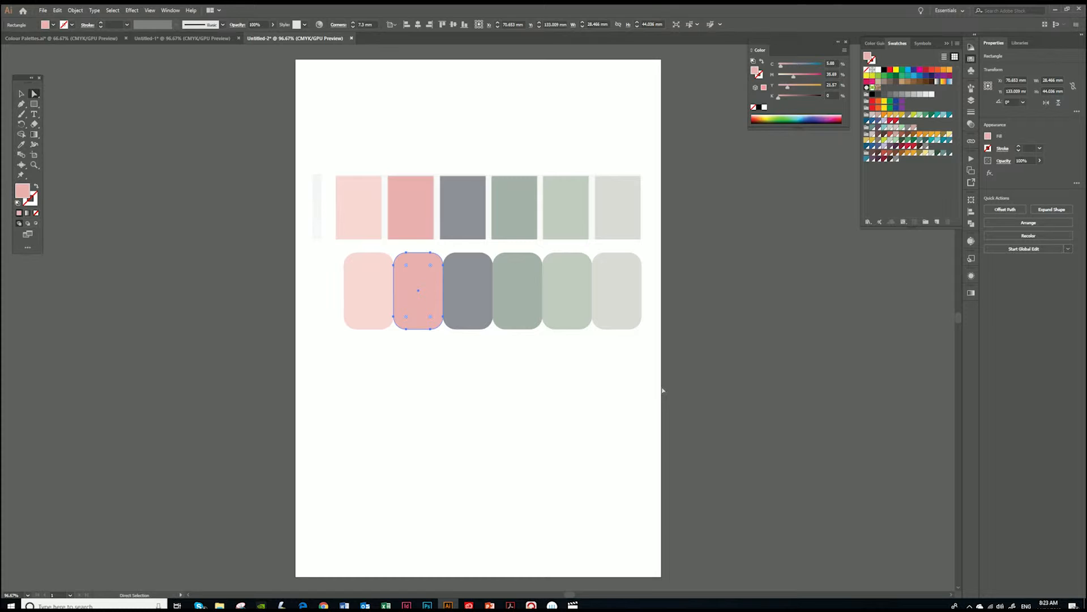
Step: Copy the whole row of six coloured rectangles to just below the original row
{"action": "left_click_drag", "start_coordinate": [325, 248], "coordinate": [360, 270]}
{"action": "left_click_drag", "start_coordinate": [735, 358], "coordinate": [728, 358]}
{"action": "left_click_drag", "start_coordinate": [631, 304], "coordinate": [630, 402], "text": "alt"}
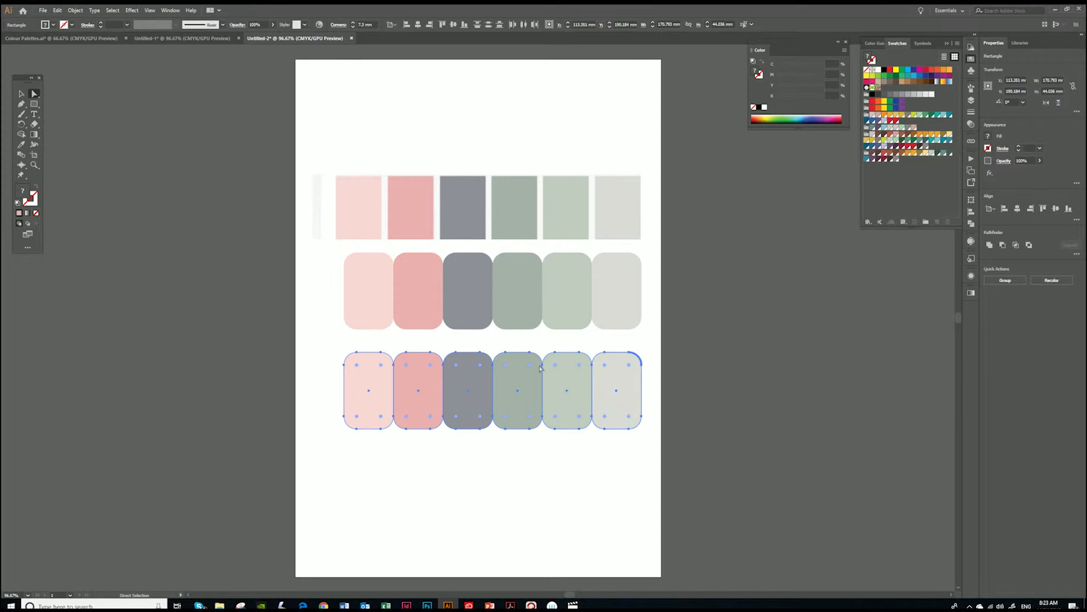
Step: Look up the PANTONE(R) F+H cotton TCX book among the Color Books swatch libraries
{"action": "left_click", "coordinate": [870, 223]}
{"action": "mouse_move", "coordinate": [902, 266]}
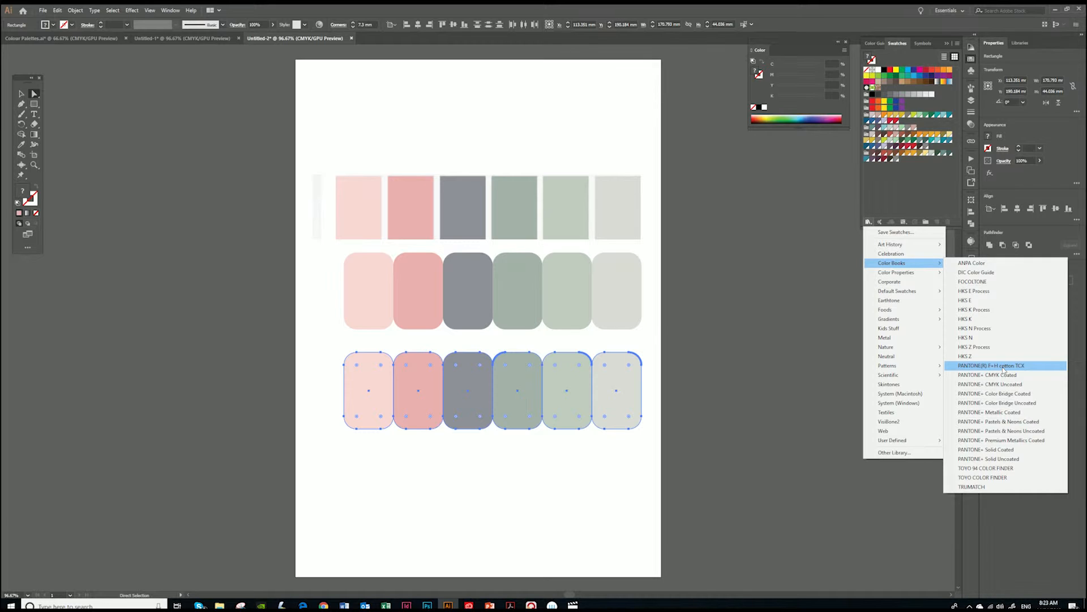
{"action": "left_click", "coordinate": [825, 219]}
Step: Recolor all six rectangles of the lower row using the PANTONE(R) F+H cotton TCX color book as the limiting library
{"action": "left_click_drag", "start_coordinate": [302, 348], "coordinate": [737, 483]}
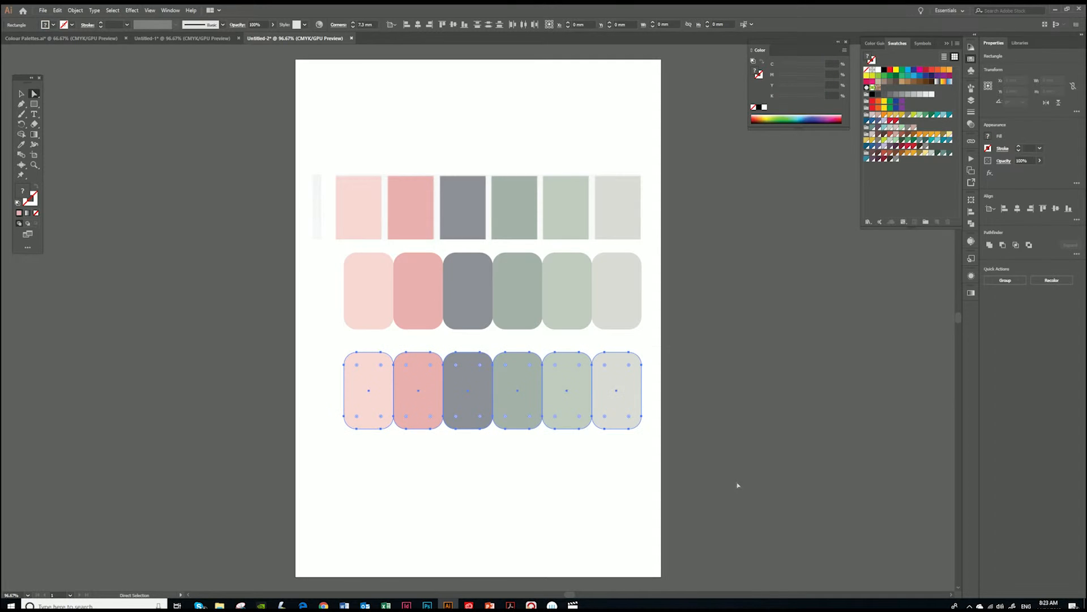
{"action": "left_click", "coordinate": [321, 25]}
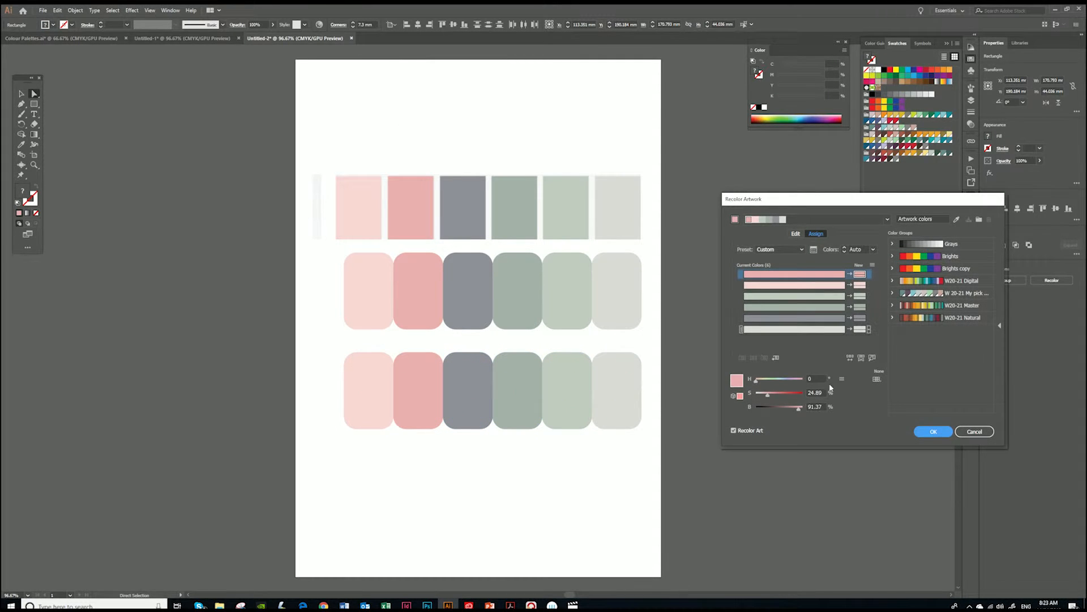
{"action": "left_click", "coordinate": [879, 380]}
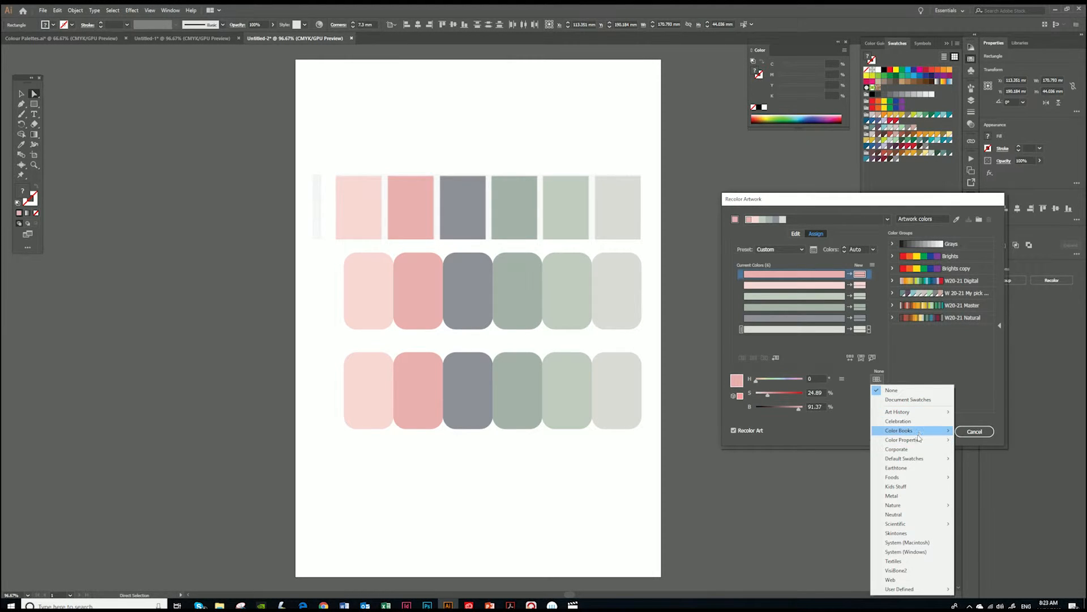
{"action": "mouse_move", "coordinate": [906, 431]}
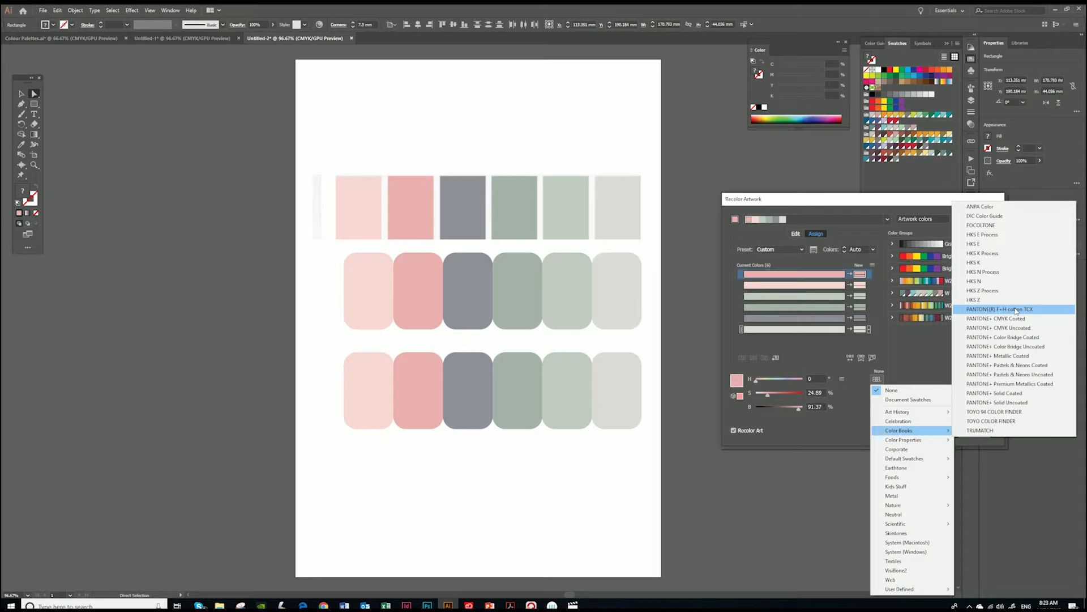
{"action": "left_click", "coordinate": [1016, 309]}
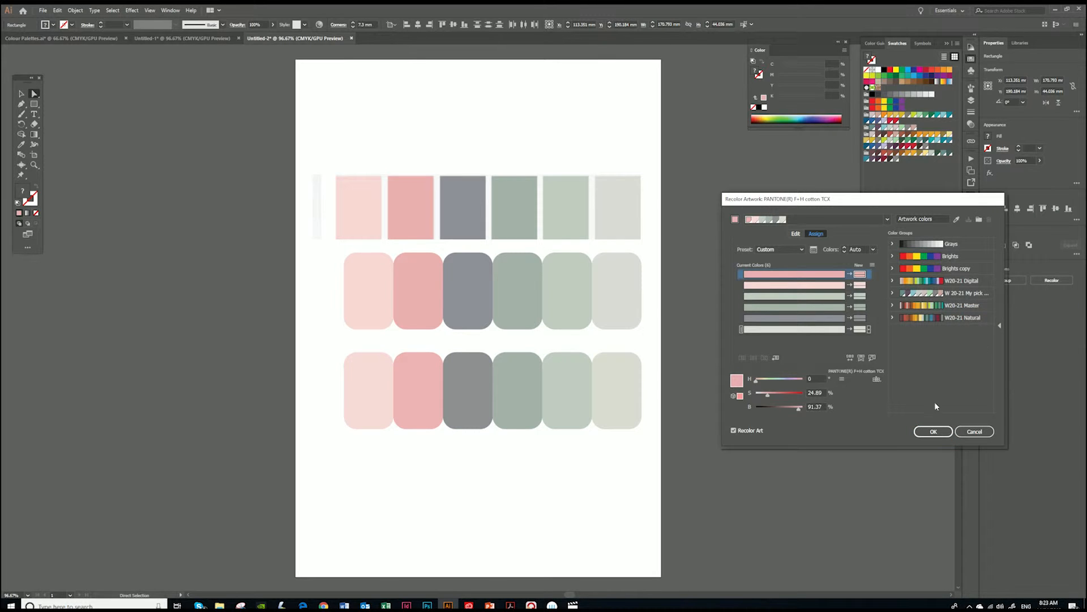
{"action": "left_click", "coordinate": [933, 433]}
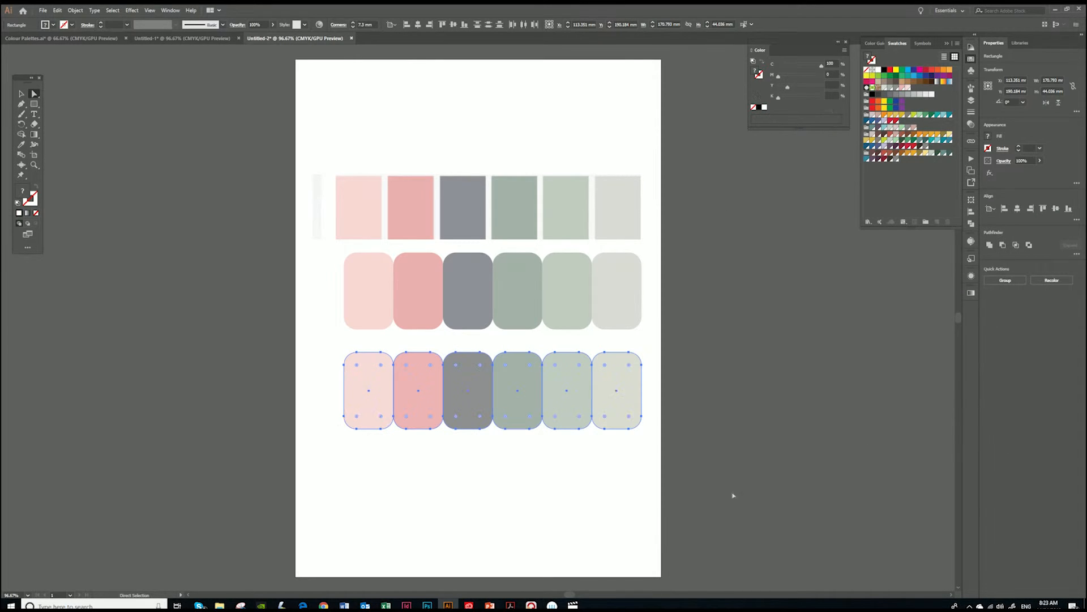
Step: Inspect the Pantone TCX codes of the first, second and sixth rectangles in the lower row
{"action": "left_click", "coordinate": [478, 461]}
{"action": "left_click", "coordinate": [368, 411]}
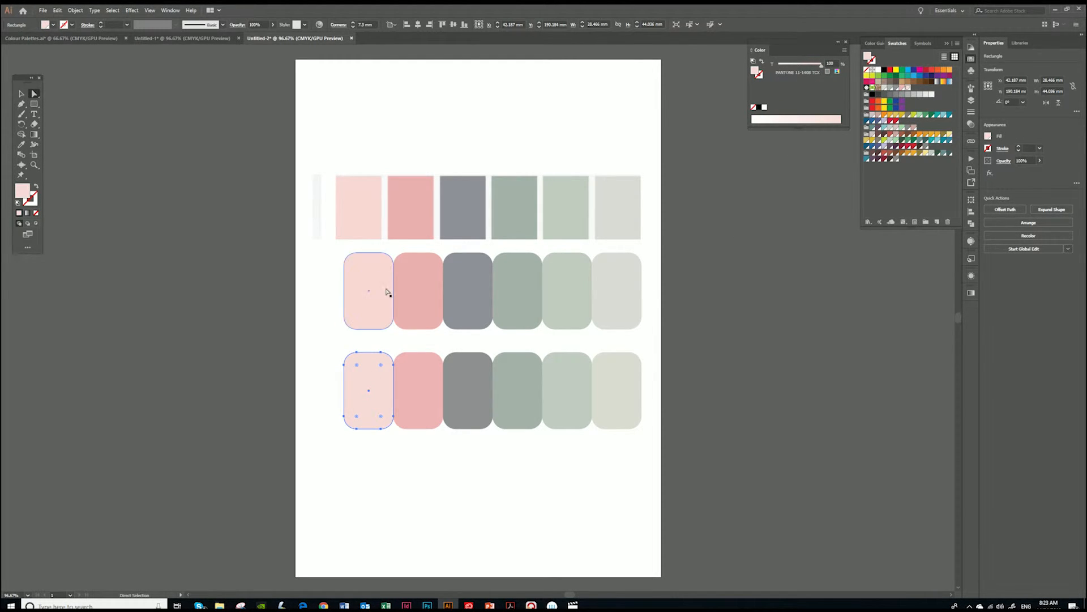
{"action": "left_click", "coordinate": [418, 401]}
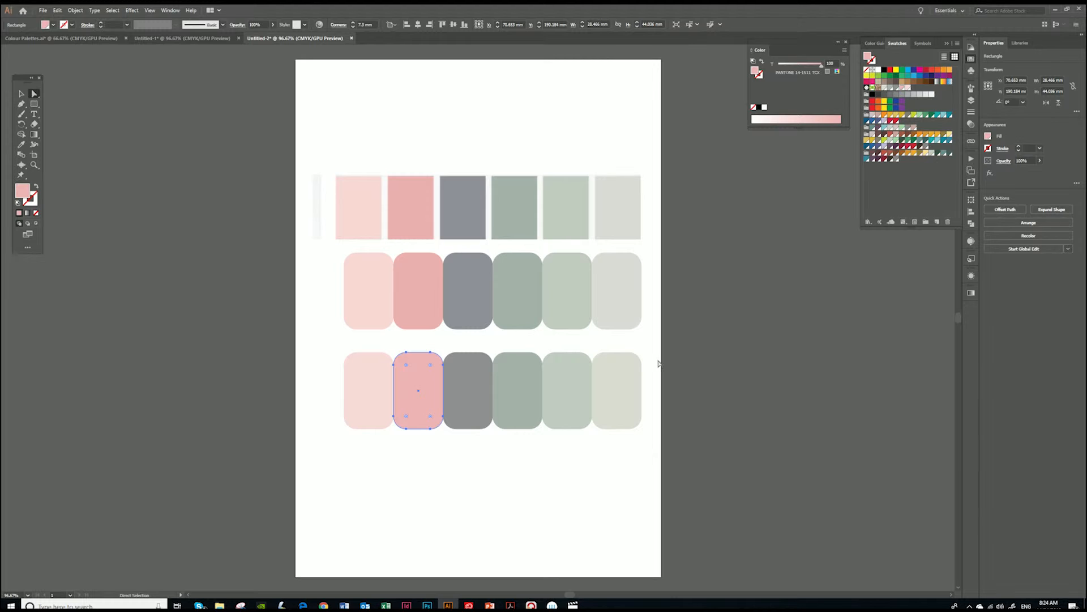
{"action": "left_click", "coordinate": [618, 385]}
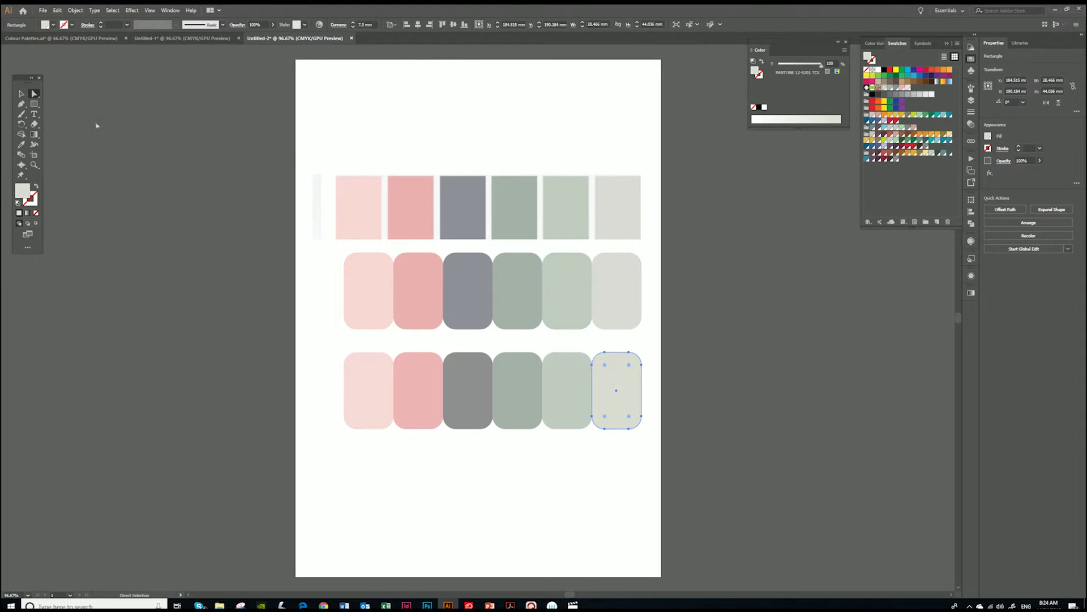
Step: Capture the first lower rectangle's Pantone colour readout with Snipping Tool and paste the image onto the canvas left of the artboard
{"action": "left_click", "coordinate": [366, 402]}
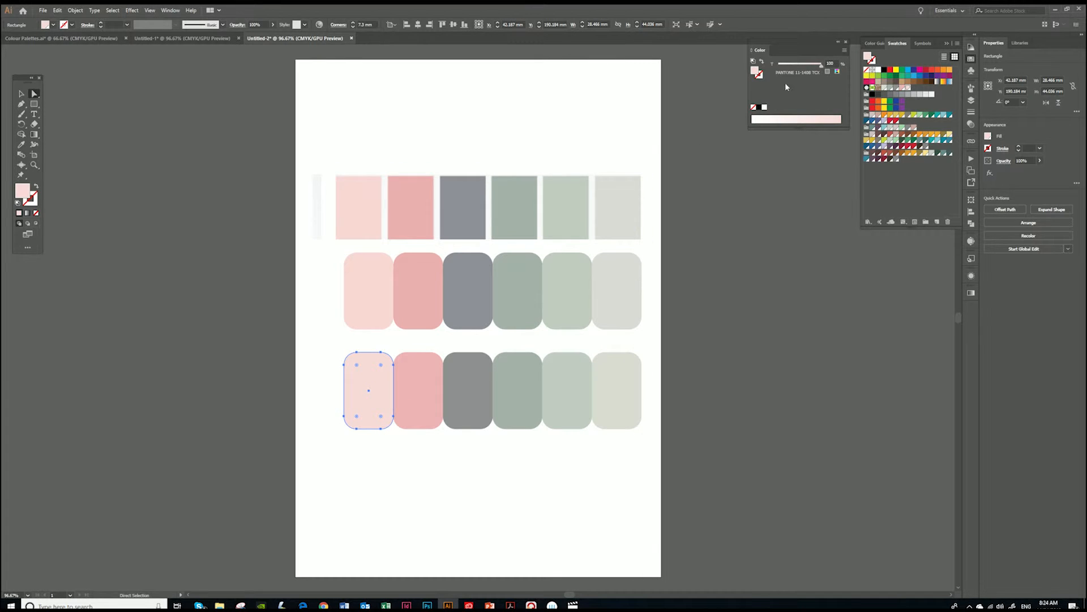
{"action": "left_click", "coordinate": [241, 605]}
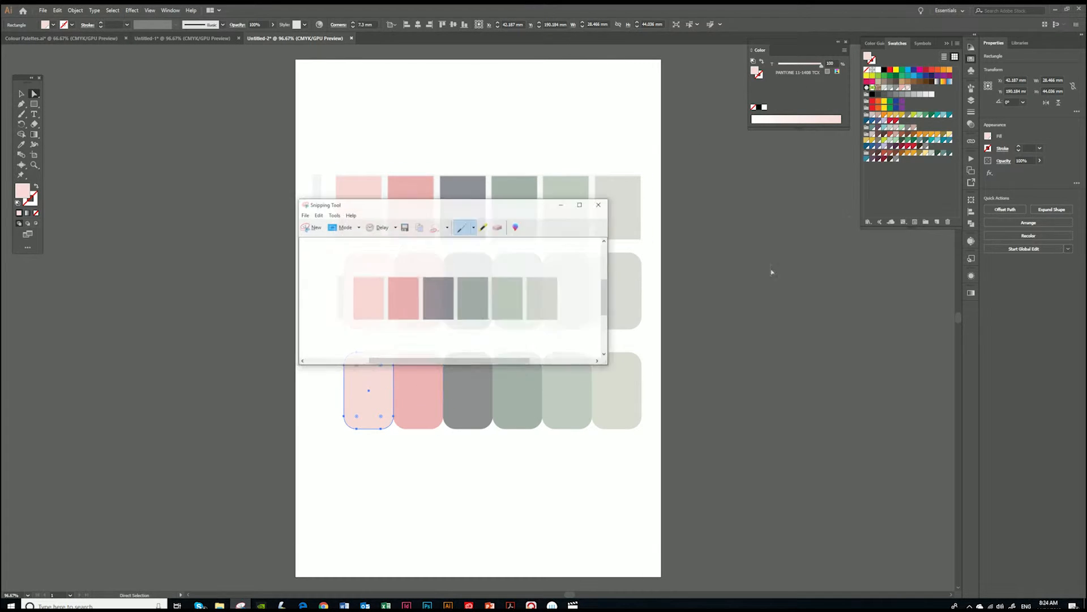
{"action": "left_click", "coordinate": [316, 213]}
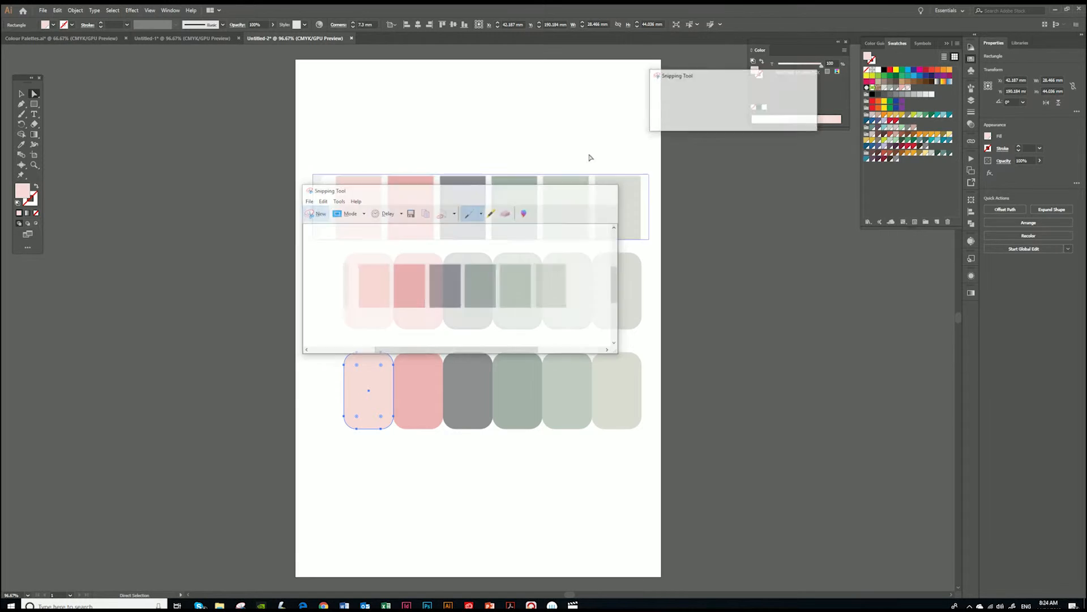
{"action": "left_click_drag", "start_coordinate": [748, 47], "coordinate": [848, 105]}
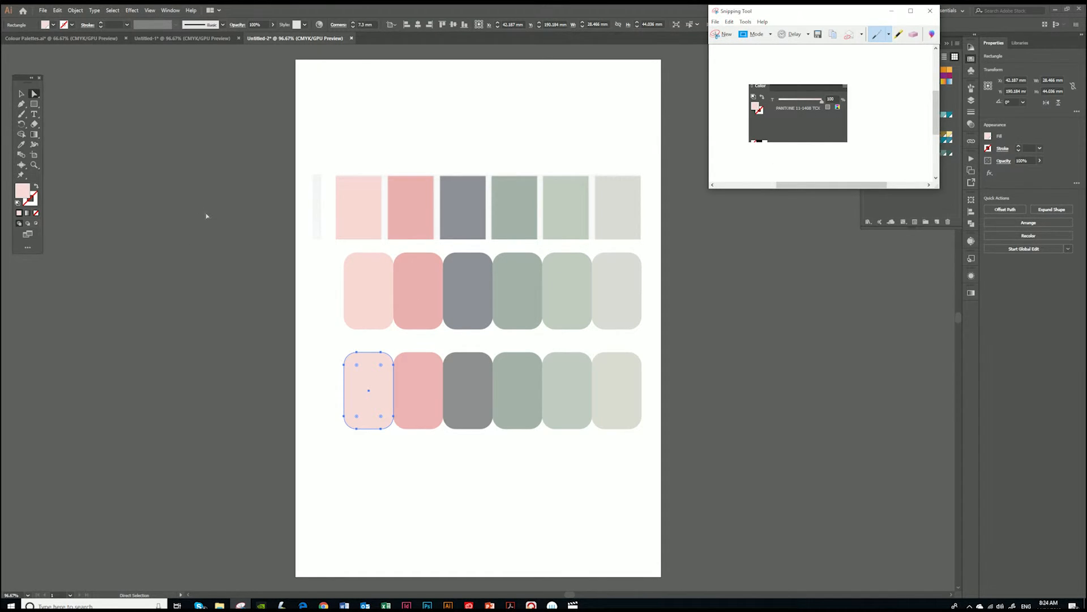
{"action": "key", "text": "alt+Tab"}
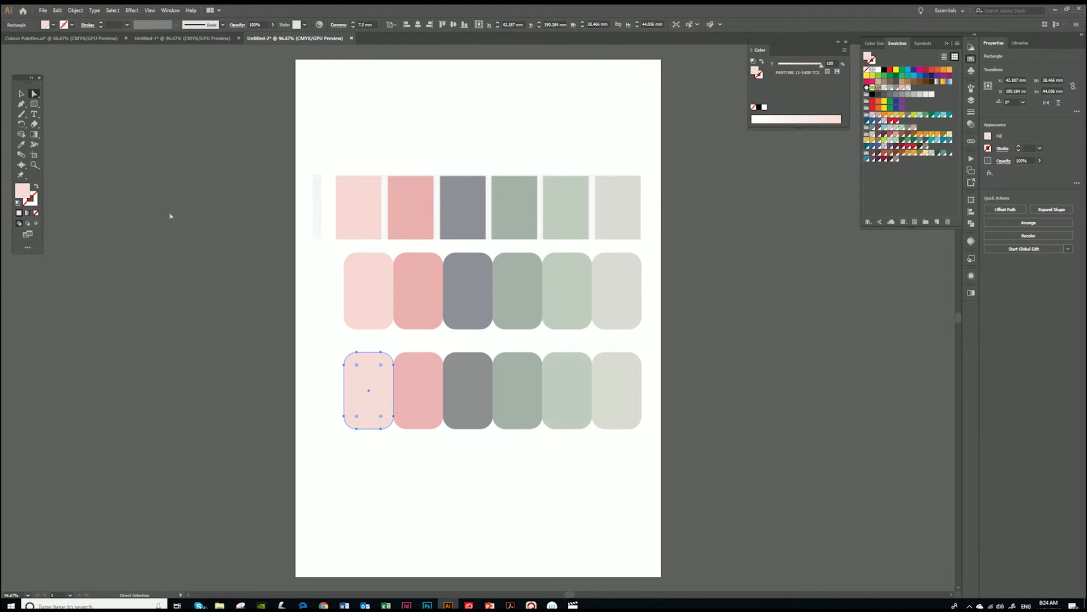
{"action": "key", "text": "ctrl+v"}
{"action": "left_click_drag", "start_coordinate": [479, 331], "coordinate": [206, 260]}
Step: Add the text label "11-1408 TCX" below the first rectangle of the lower row
{"action": "left_click", "coordinate": [34, 114]}
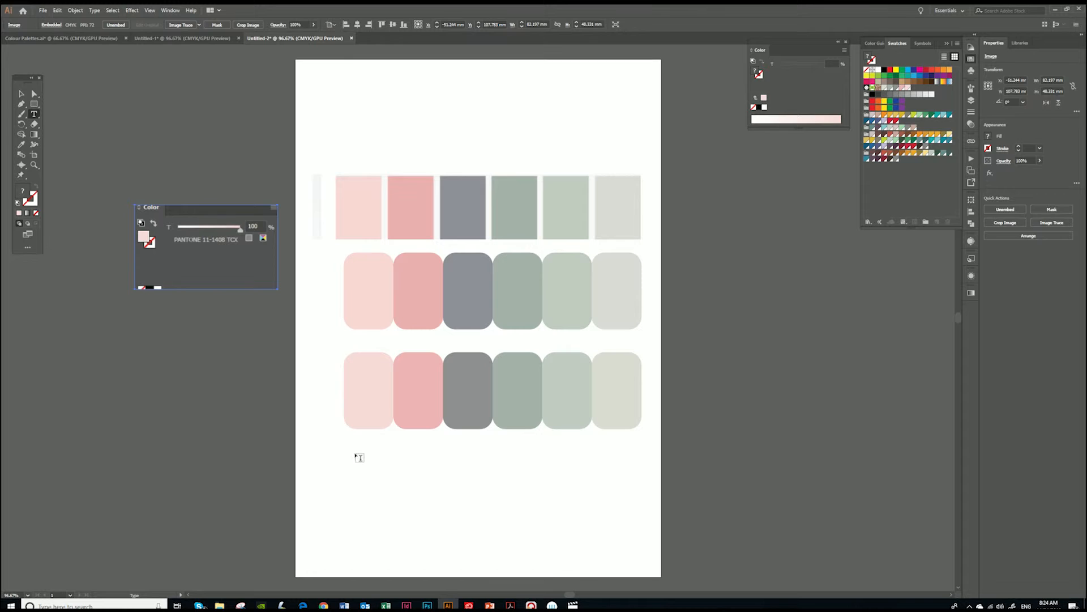
{"action": "left_click", "coordinate": [376, 460]}
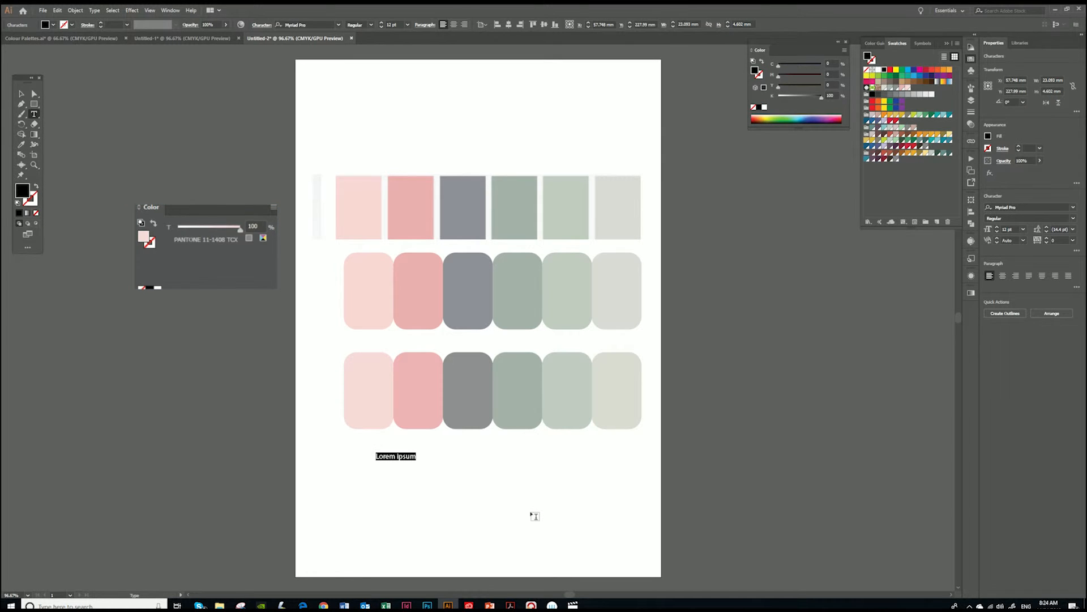
{"action": "type", "text": "11-1408 TCX"}
{"action": "left_click", "coordinate": [21, 93]}
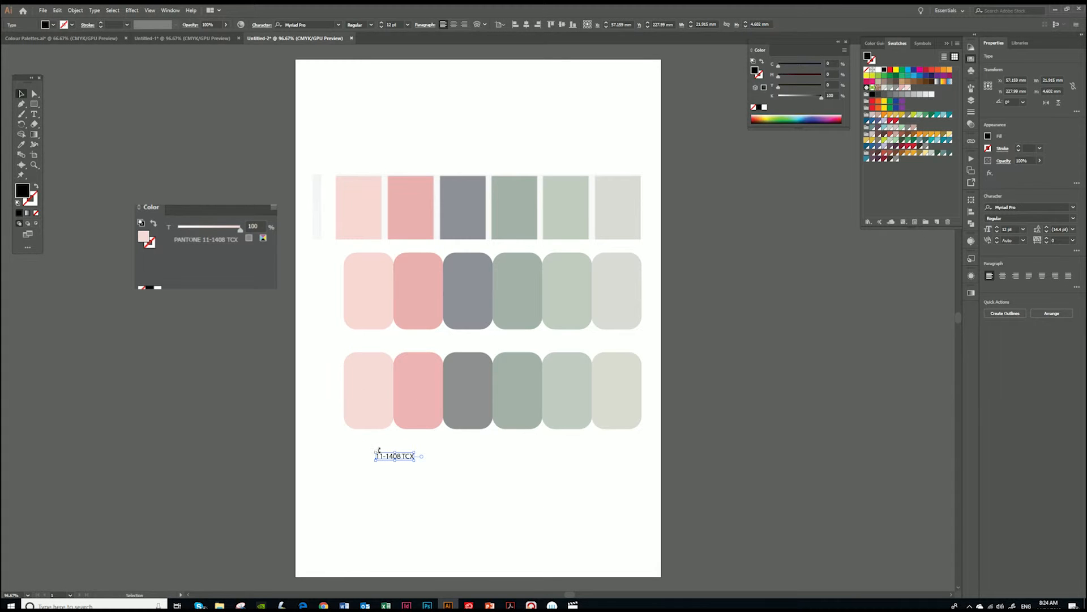
Step: Rotate the label to 270° so it reads vertically, place it along the first lower rectangle's left edge and fill it white
{"action": "left_click_drag", "start_coordinate": [379, 450], "coordinate": [381, 391]}
{"action": "key", "text": "ctrl+z"}
{"action": "left_click_drag", "start_coordinate": [396, 458], "coordinate": [385, 381]}
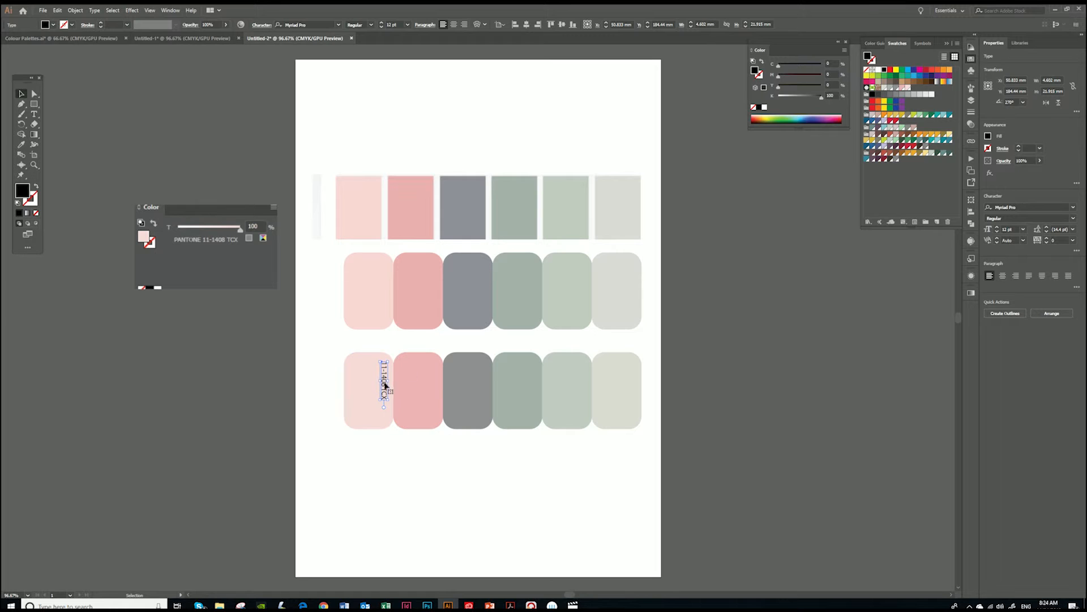
{"action": "left_click_drag", "start_coordinate": [385, 386], "coordinate": [350, 391]}
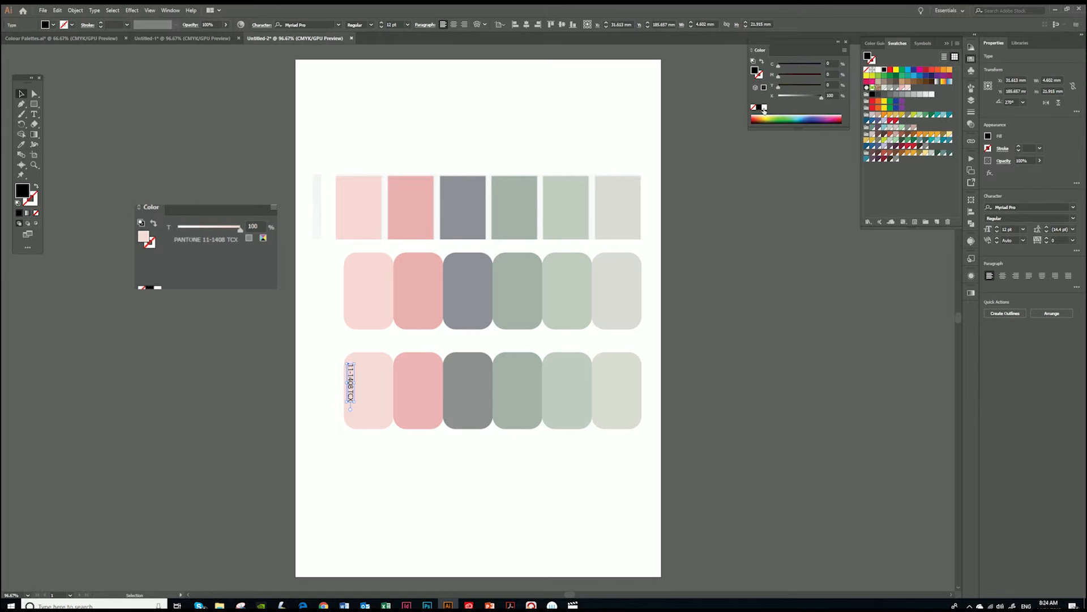
{"action": "left_click", "coordinate": [764, 107]}
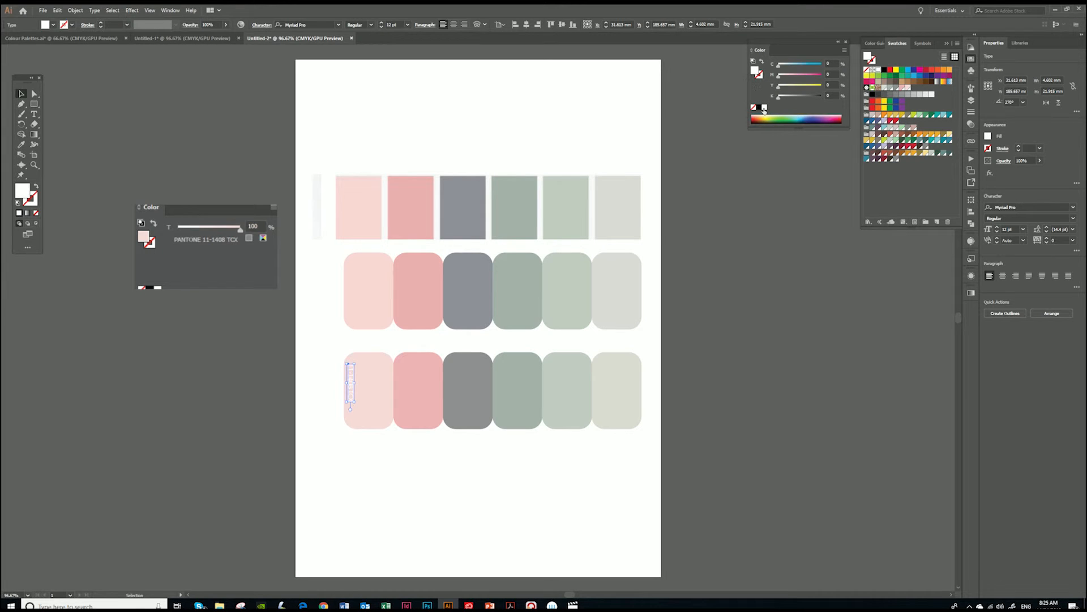
{"action": "left_click", "coordinate": [399, 496]}
Step: Copy the white label onto the other five rectangles of the lower row at equal spacing
{"action": "left_click_drag", "start_coordinate": [357, 393], "coordinate": [408, 396]}
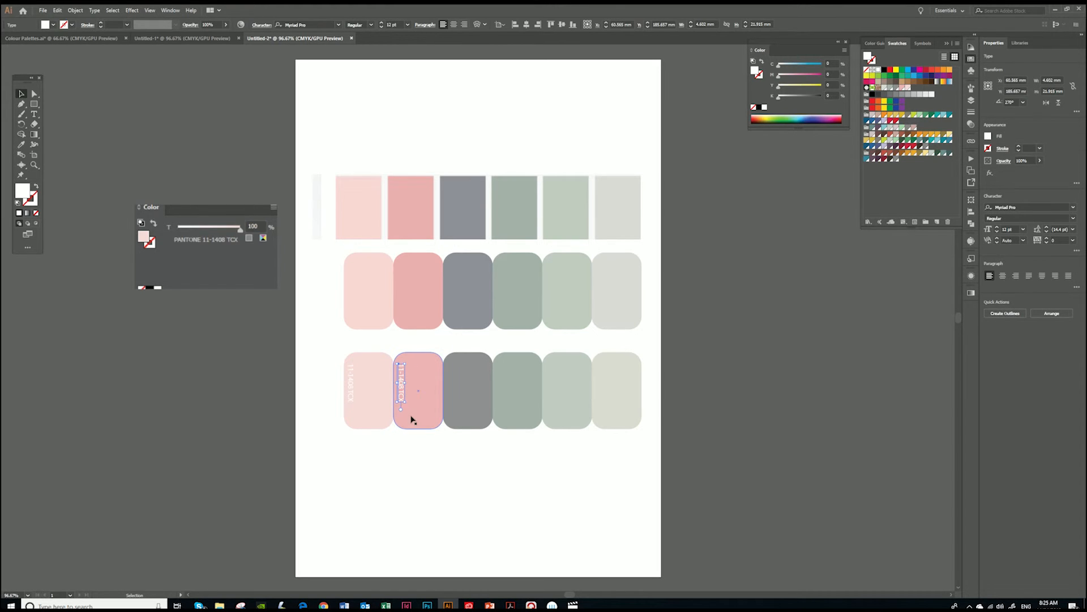
{"action": "key", "text": "ctrl+d"}
{"action": "key", "text": "ctrl+d"}
{"action": "key", "text": "ctrl+d"}
{"action": "key", "text": "ctrl+d"}
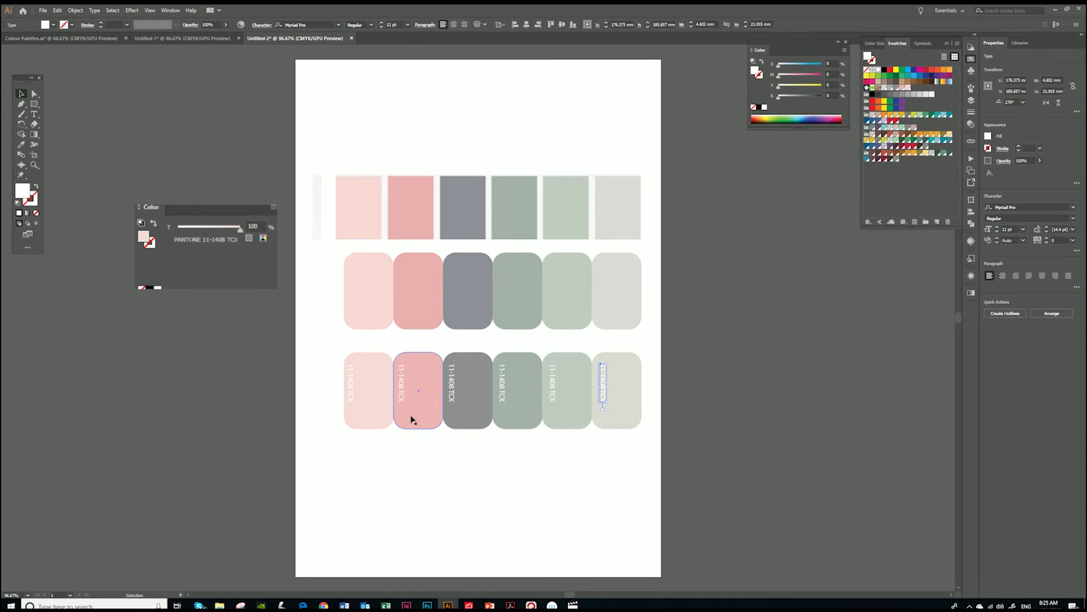
Step: Look up the second lower rectangle's Pantone code and change its label to "14-1511 TCX"
{"action": "left_click", "coordinate": [417, 444]}
{"action": "left_click", "coordinate": [417, 411]}
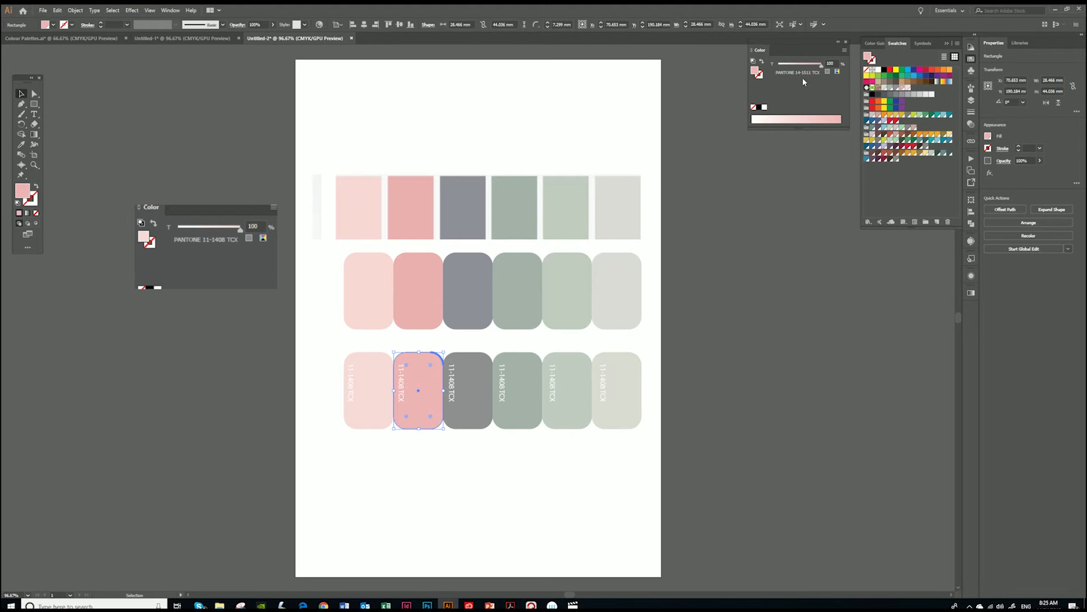
{"action": "double_click", "coordinate": [402, 378]}
{"action": "left_click_drag", "start_coordinate": [402, 363], "coordinate": [404, 389]}
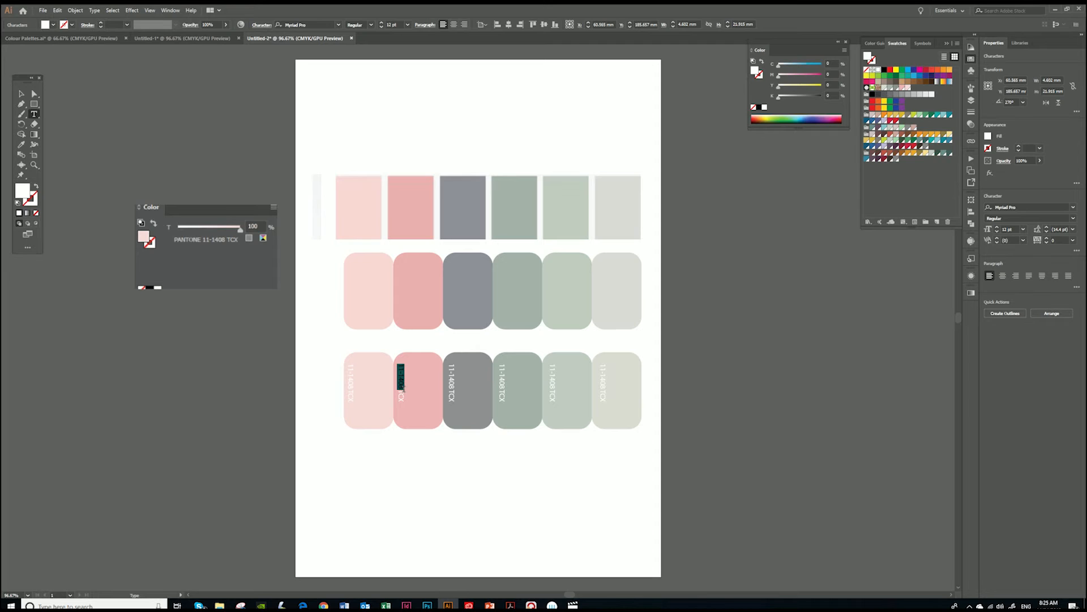
{"action": "type", "text": "14-1511"}
{"action": "key", "text": "Escape"}
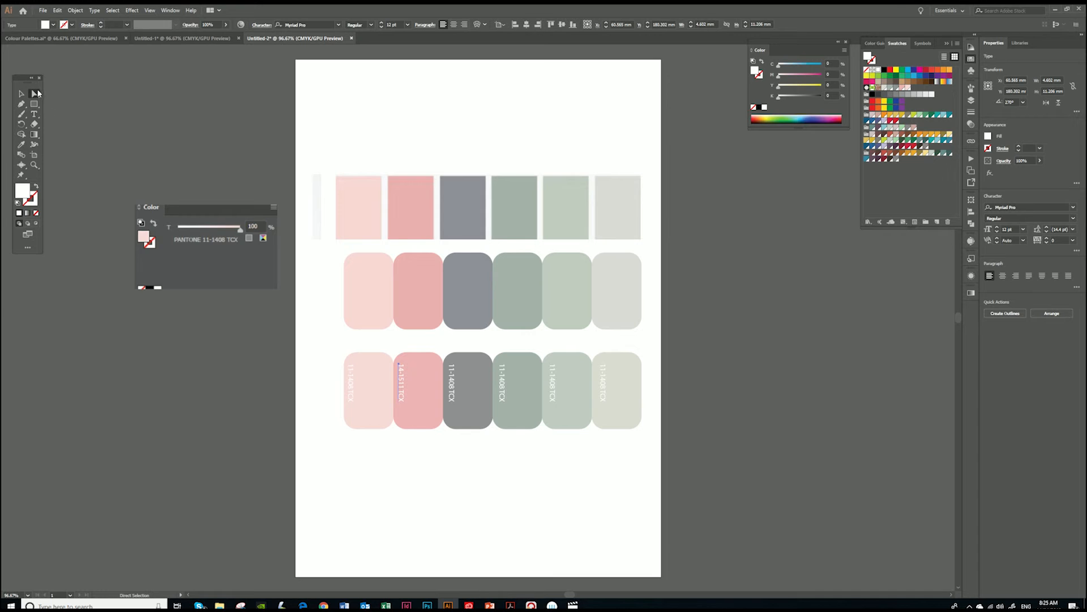
Step: Group the six rectangles of the lower row together with their labels
{"action": "left_click_drag", "start_coordinate": [326, 351], "coordinate": [612, 383]}
{"action": "right_click", "coordinate": [613, 383]}
{"action": "left_click", "coordinate": [634, 429]}
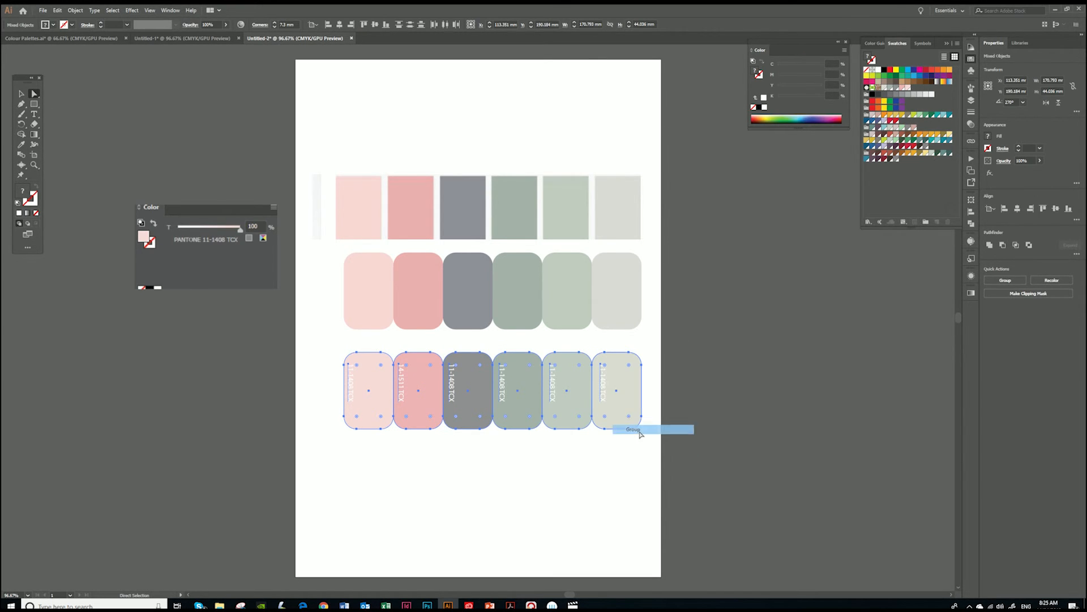
{"action": "left_click", "coordinate": [626, 499]}
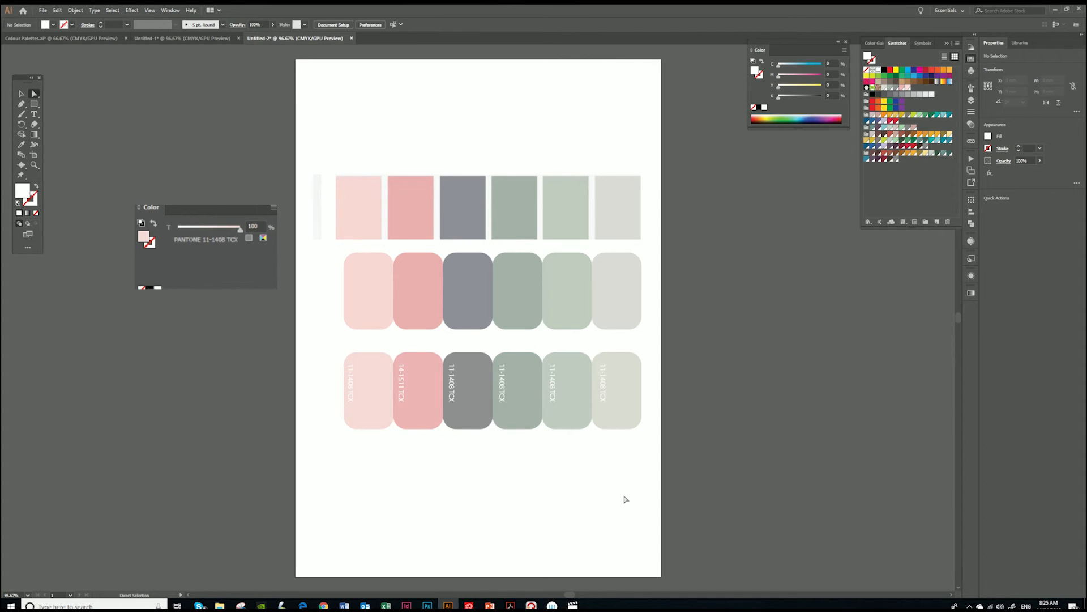
Step: Bring the floral pattern artwork from the Untitled-1 document into Untitled-2 and place it to the right of the artboard
{"action": "left_click", "coordinate": [170, 38]}
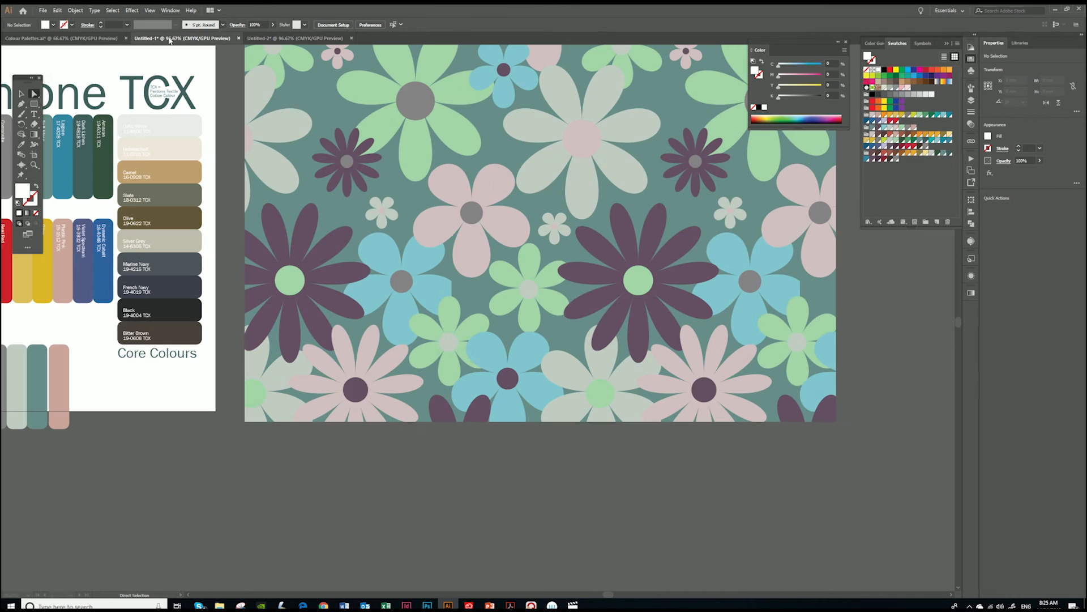
{"action": "left_click_drag", "start_coordinate": [552, 311], "coordinate": [358, 46]}
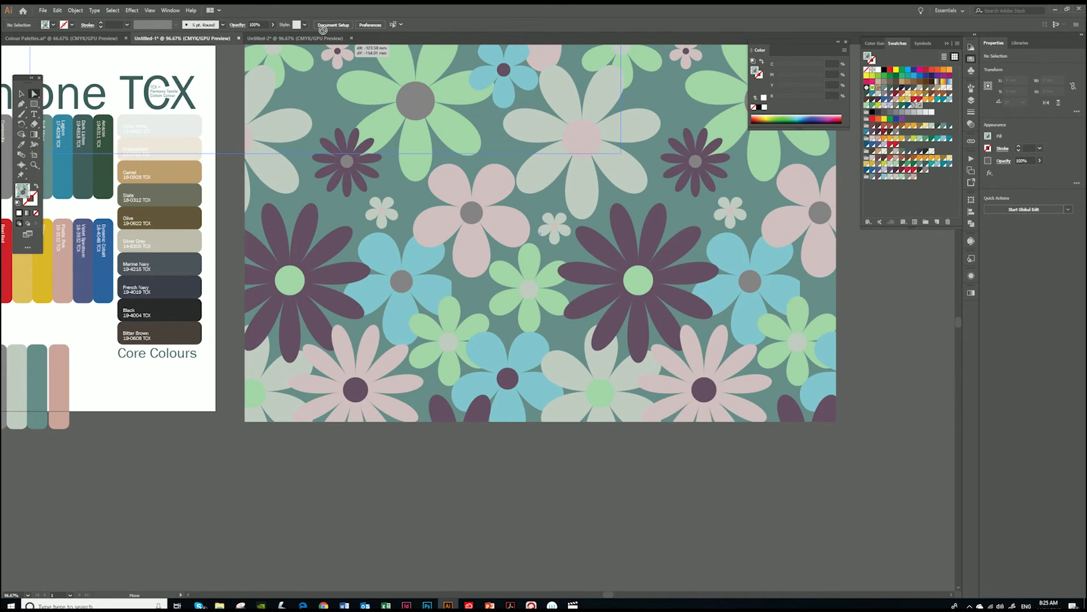
{"action": "left_click", "coordinate": [326, 38]}
{"action": "left_click_drag", "start_coordinate": [876, 375], "coordinate": [725, 375]}
{"action": "left_click_drag", "start_coordinate": [639, 401], "coordinate": [682, 418]}
Step: Create a new color group named "Example" from the selected lower row of rectangles, including swatches for tints
{"action": "left_click_drag", "start_coordinate": [126, 393], "coordinate": [413, 457]}
{"action": "left_click", "coordinate": [958, 43]}
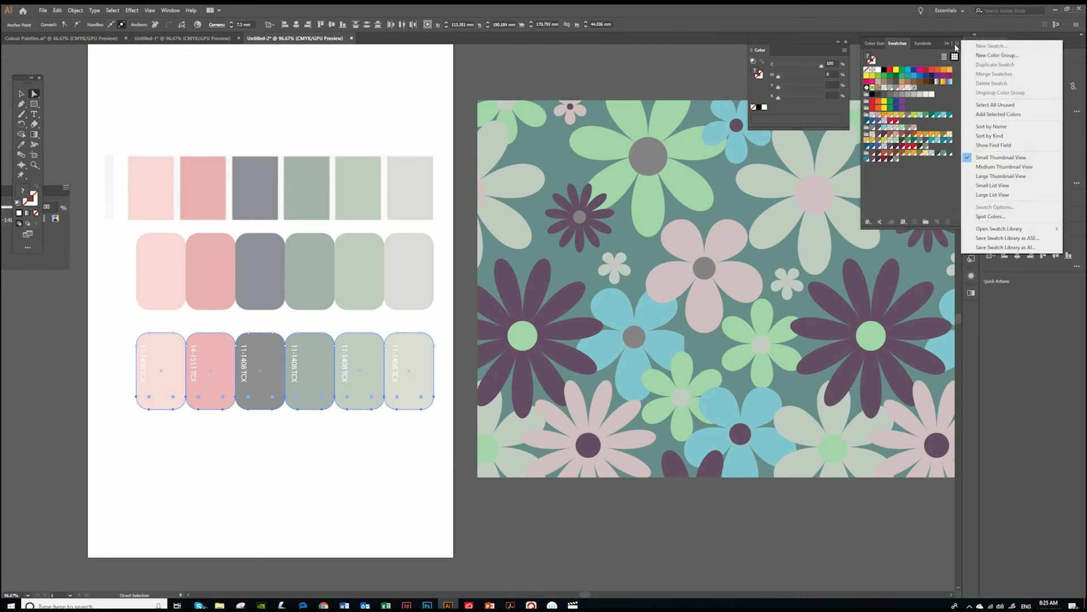
{"action": "left_click", "coordinate": [983, 59]}
{"action": "type", "text": "Example"}
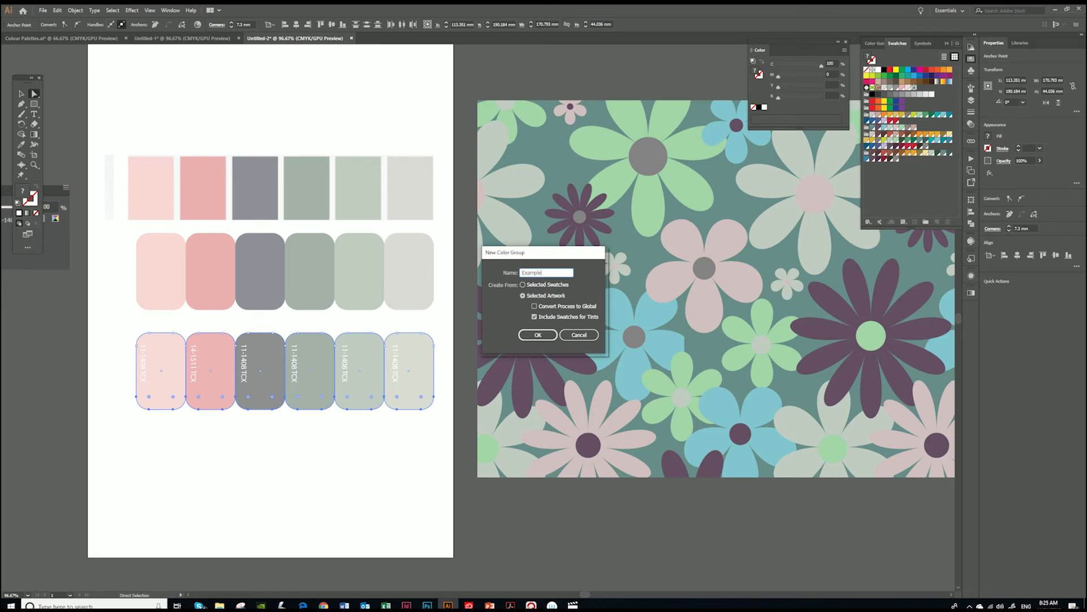
{"action": "key", "text": "Return"}
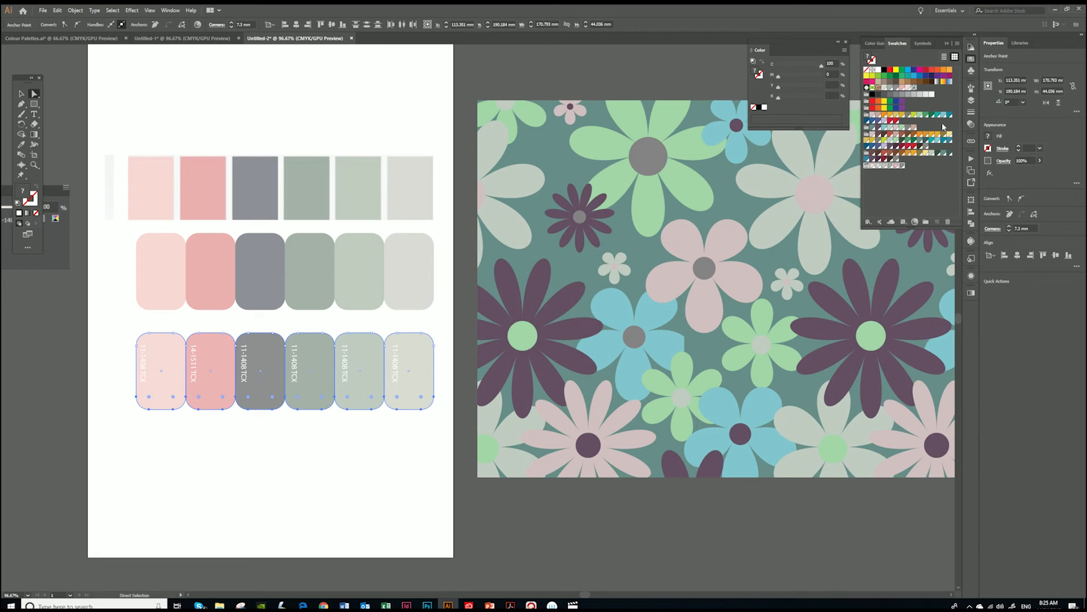
{"action": "scroll", "coordinate": [335, 76], "scroll_direction": "right", "scroll_amount": 5}
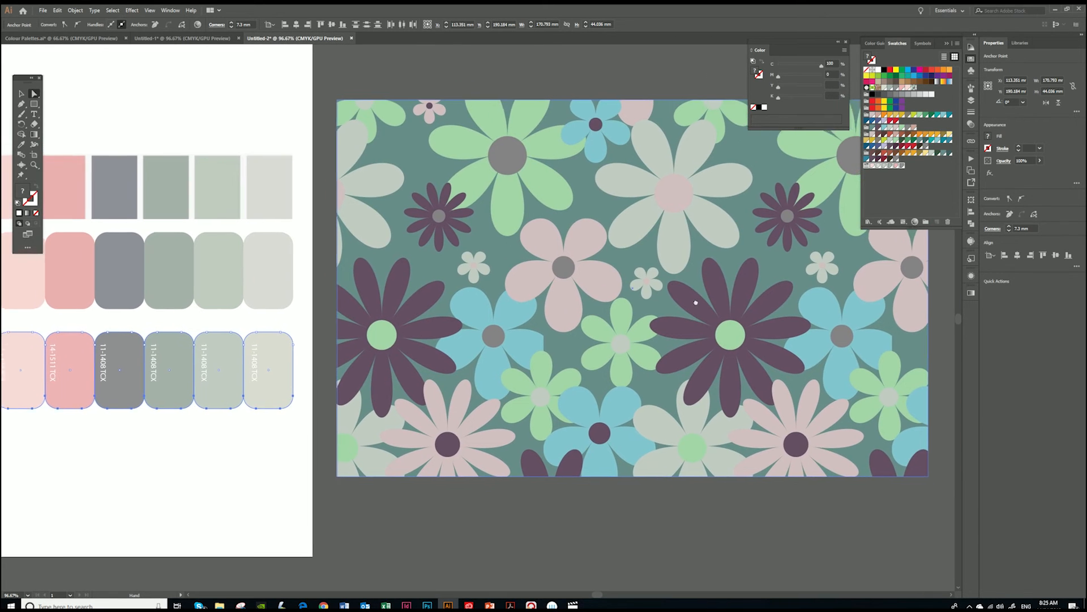
{"action": "left_click", "coordinate": [198, 25]}
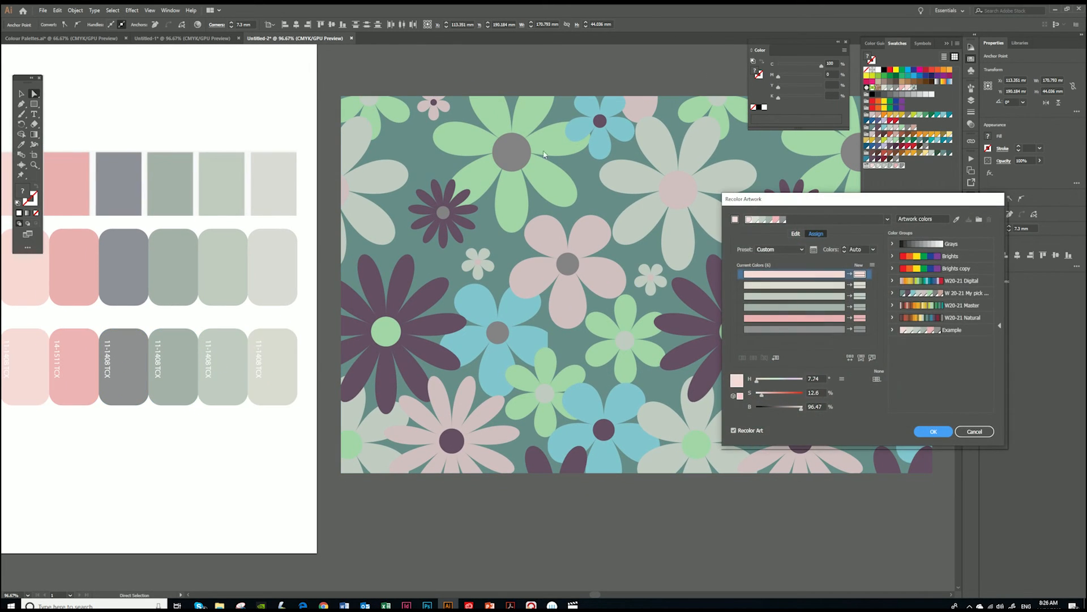
{"action": "left_click", "coordinate": [956, 331]}
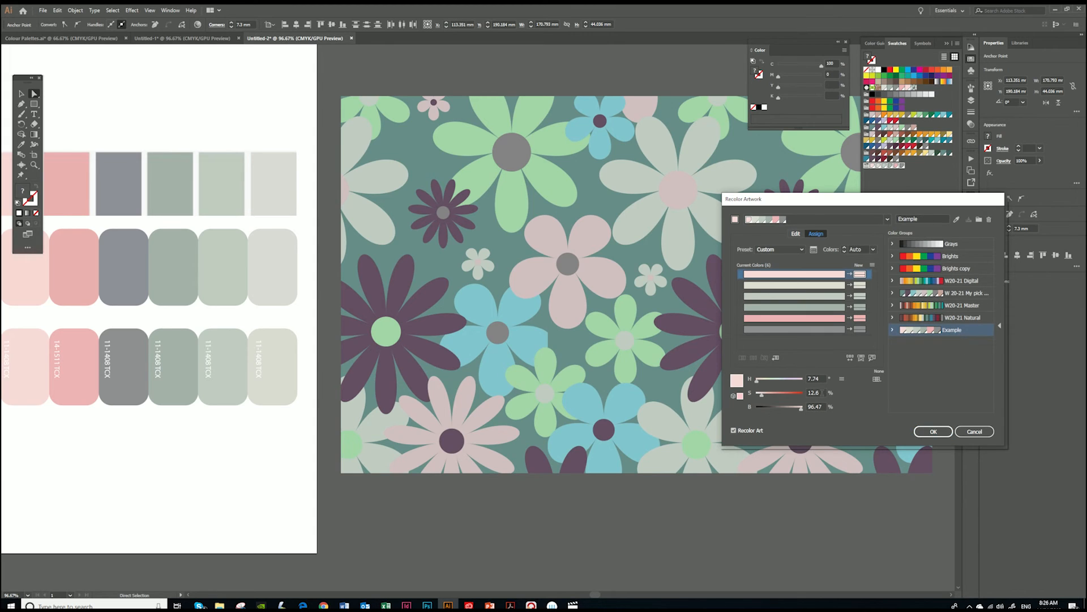
{"action": "left_click", "coordinate": [850, 358]}
{"action": "left_click", "coordinate": [849, 359]}
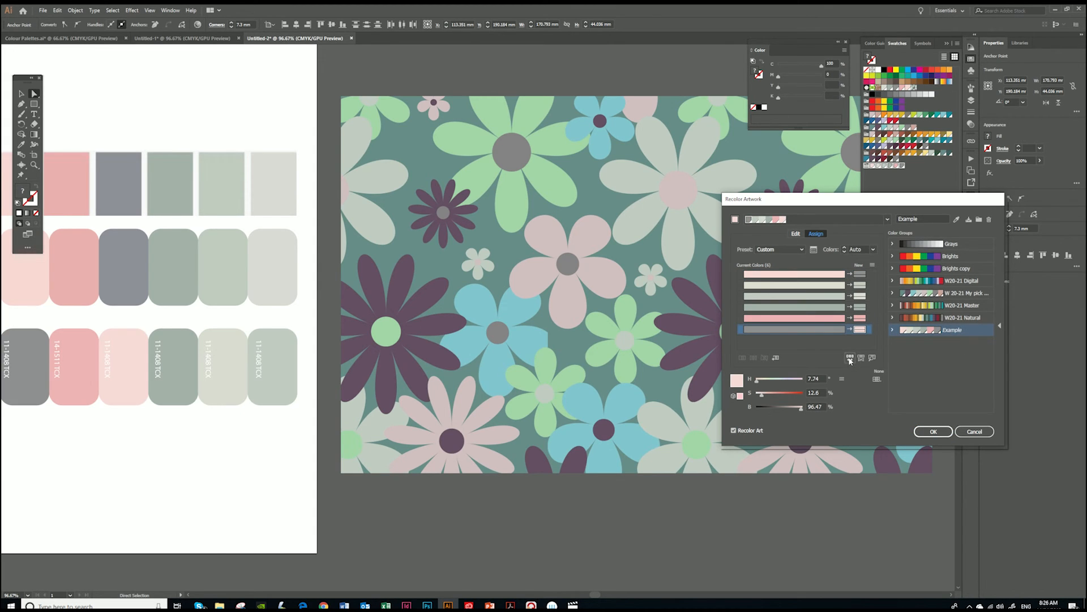
Step: Start recoloring the floral pattern artwork with the "Example" color group
{"action": "left_click", "coordinate": [616, 326]}
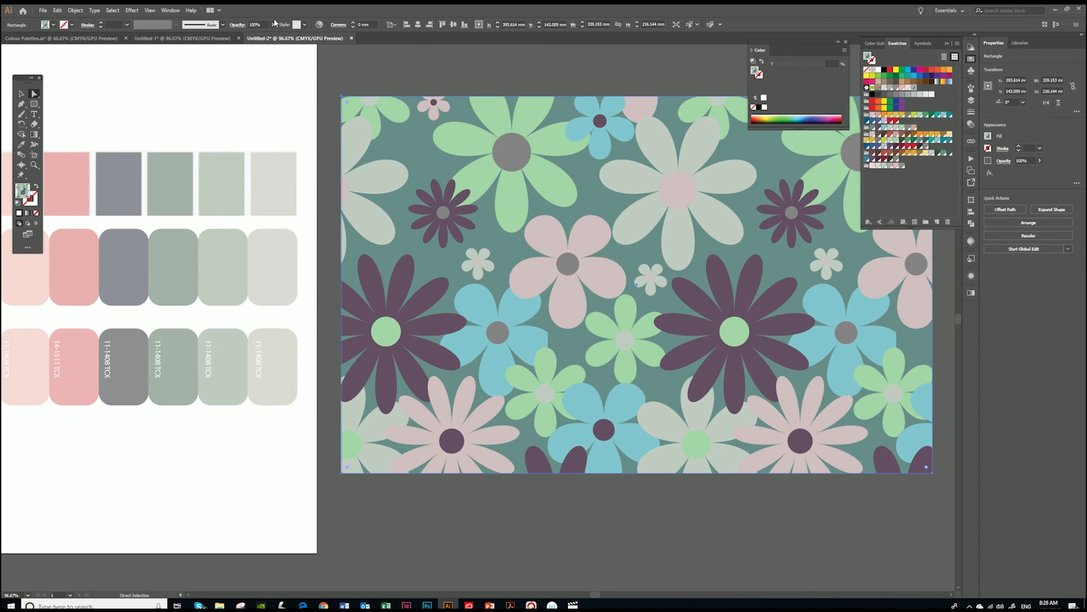
{"action": "left_click", "coordinate": [320, 24]}
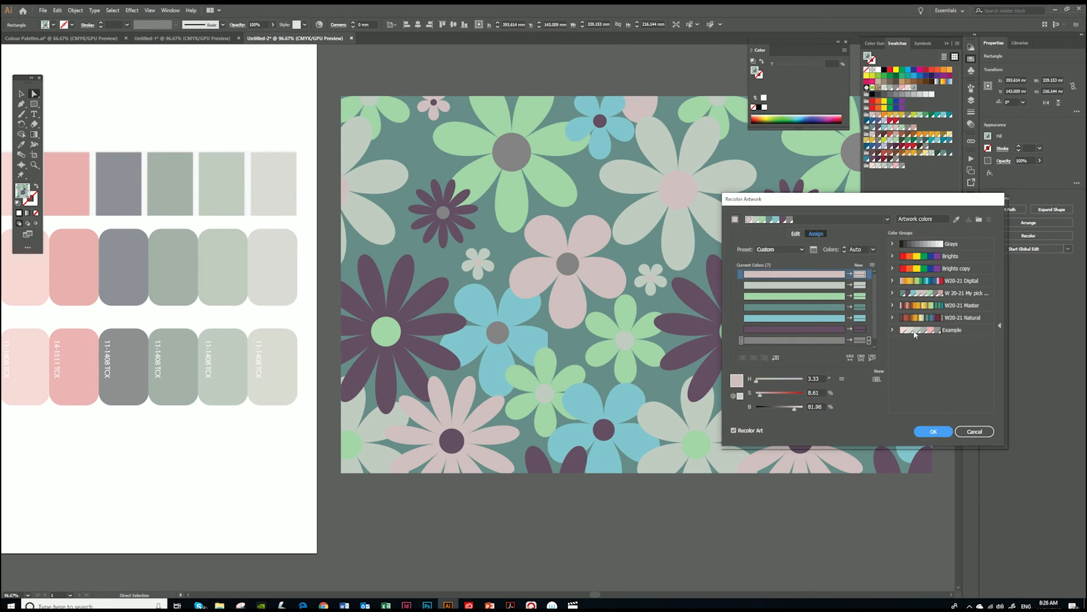
{"action": "left_click", "coordinate": [913, 334]}
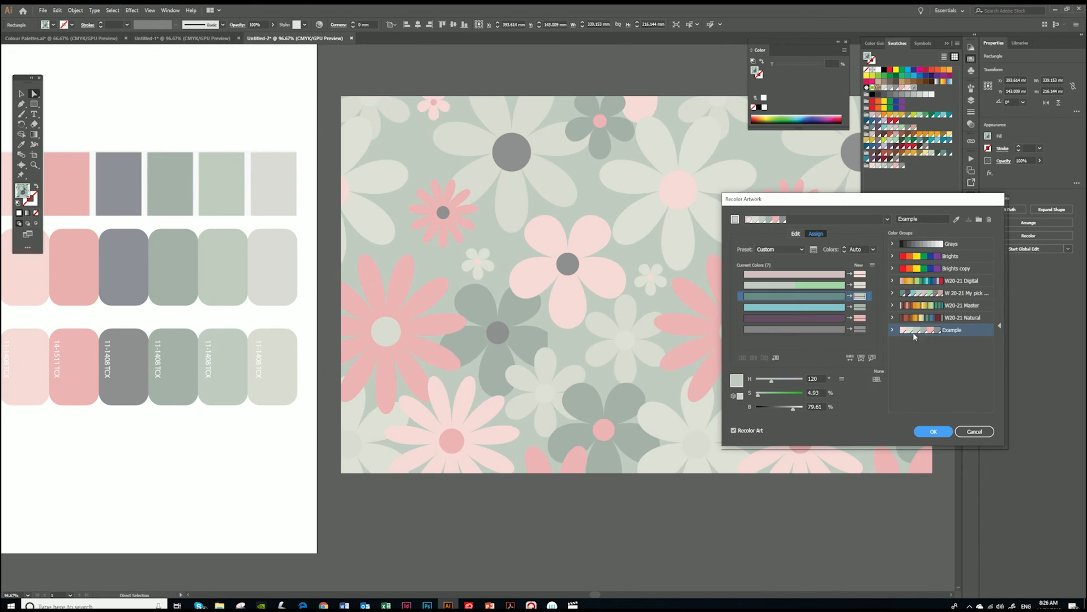
Step: Randomly shuffle the color order until the pattern has a grey background with pink and sage flowers, and accept it, saving changes to the "Example" swatch group
{"action": "left_click", "coordinate": [851, 359]}
{"action": "left_click", "coordinate": [850, 359]}
{"action": "left_click", "coordinate": [851, 359]}
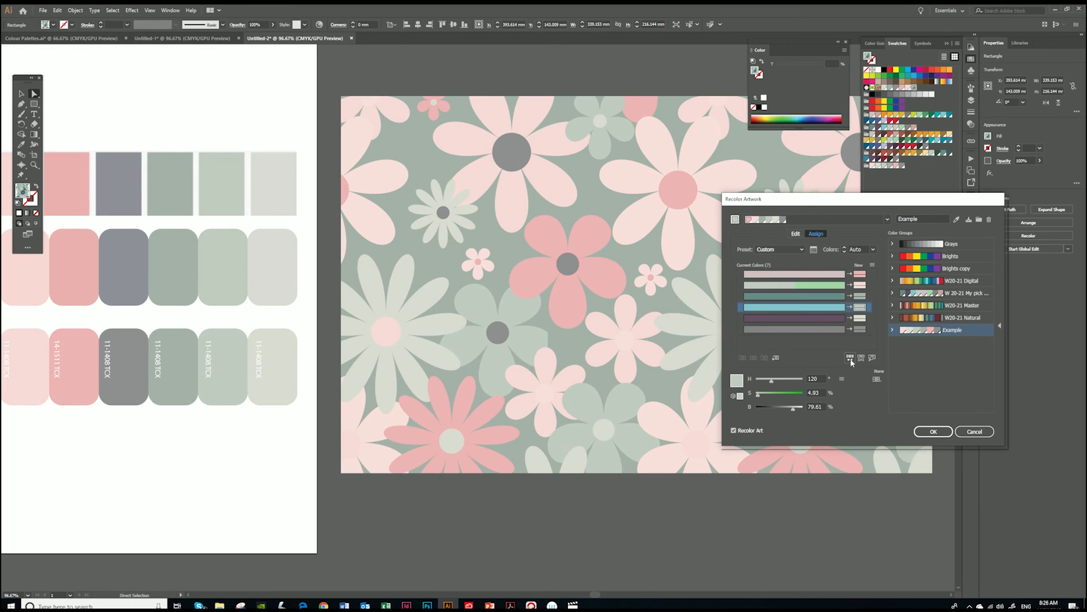
{"action": "left_click", "coordinate": [850, 359]}
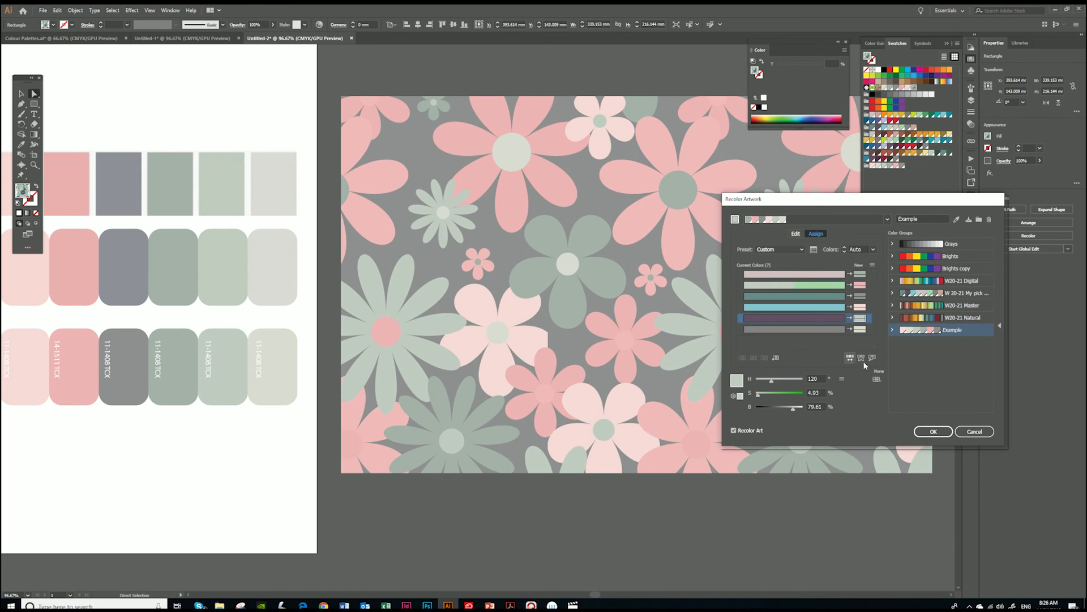
{"action": "left_click", "coordinate": [933, 432]}
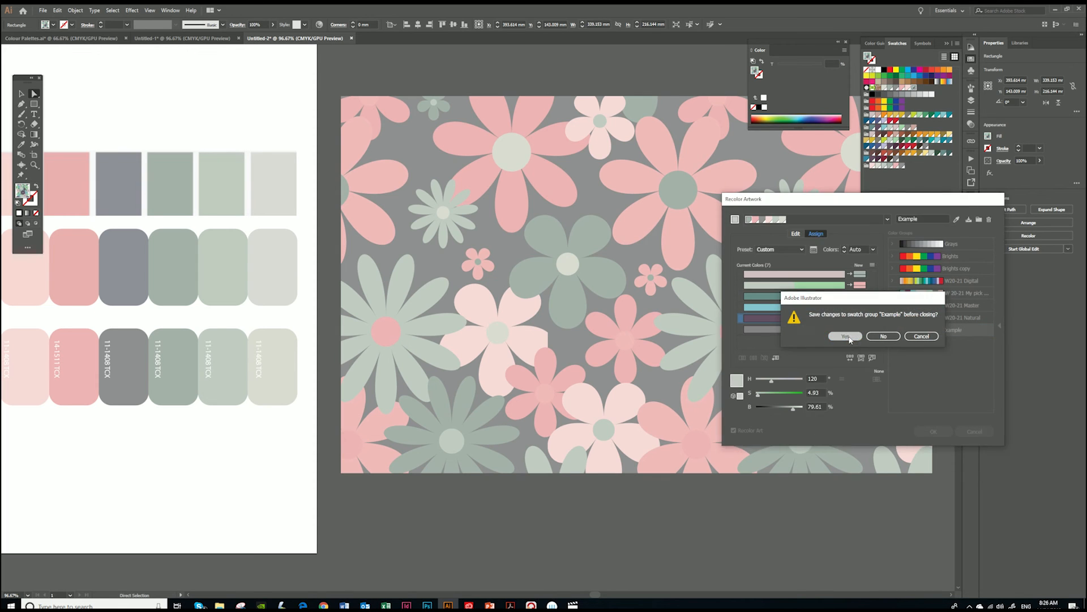
{"action": "left_click", "coordinate": [845, 336]}
Step: Switch to Chrome to compare the original Cacti Color palette on Pinterest, and return to Illustrator
{"action": "mouse_move", "coordinate": [323, 604]}
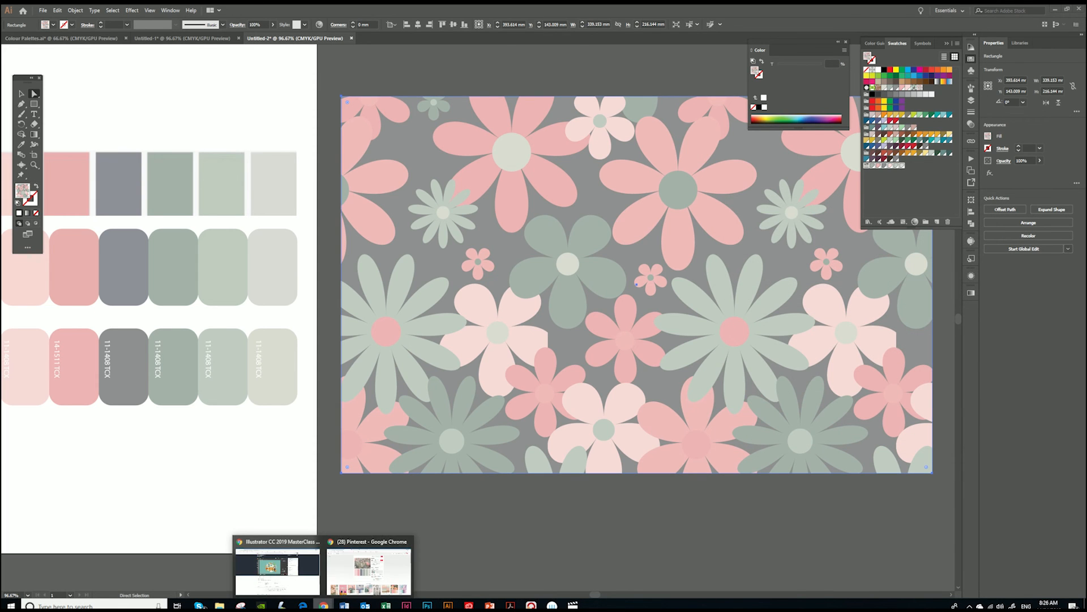
{"action": "left_click", "coordinate": [364, 576]}
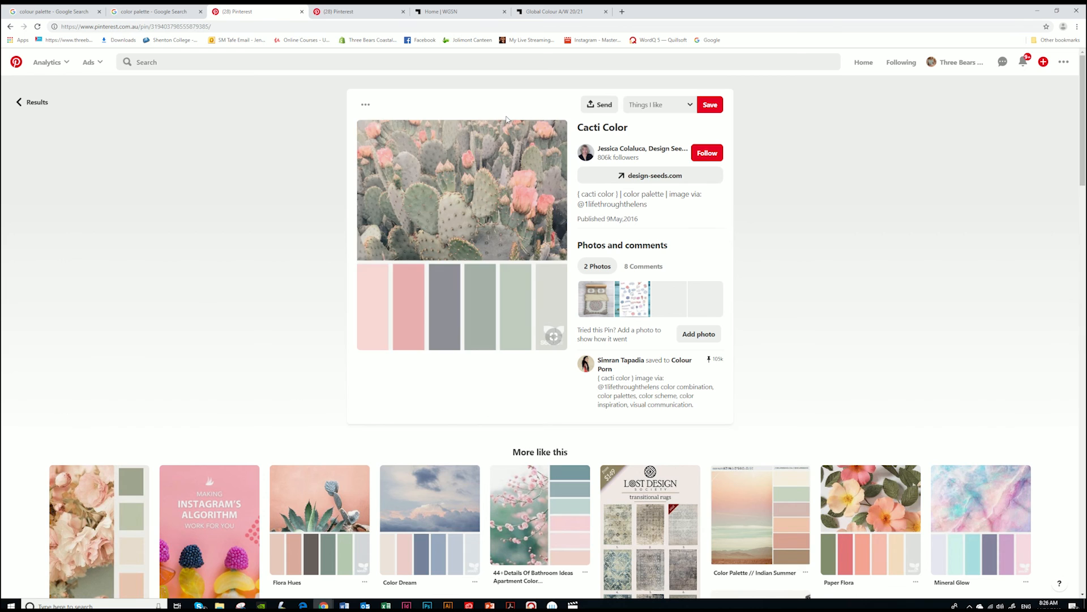
{"action": "left_click", "coordinate": [1039, 11]}
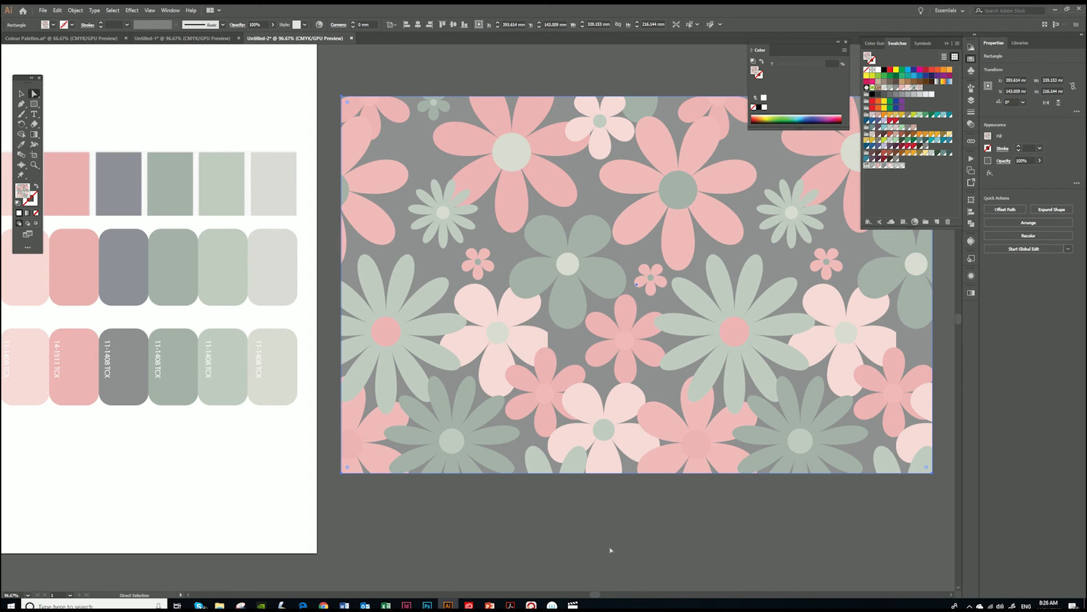